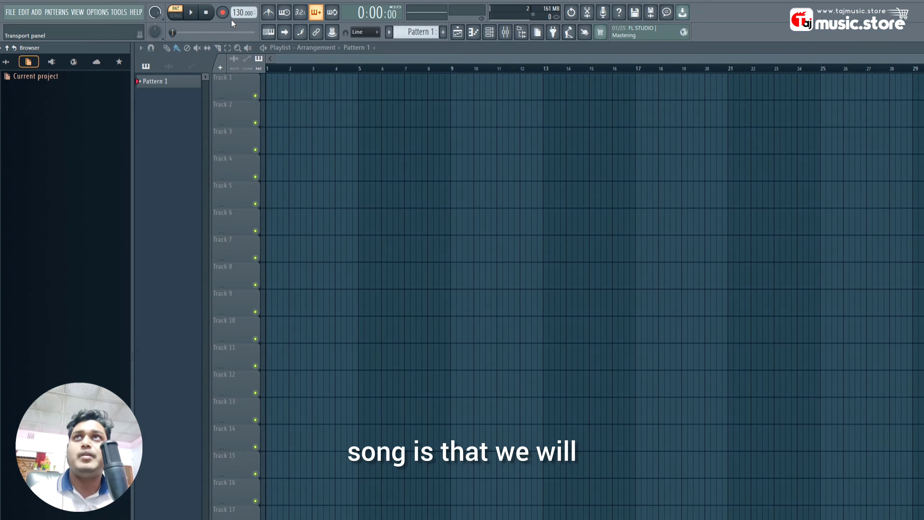
- Set the project tempo to 76 BPM
right_click(236, 12)
click(268, 141)
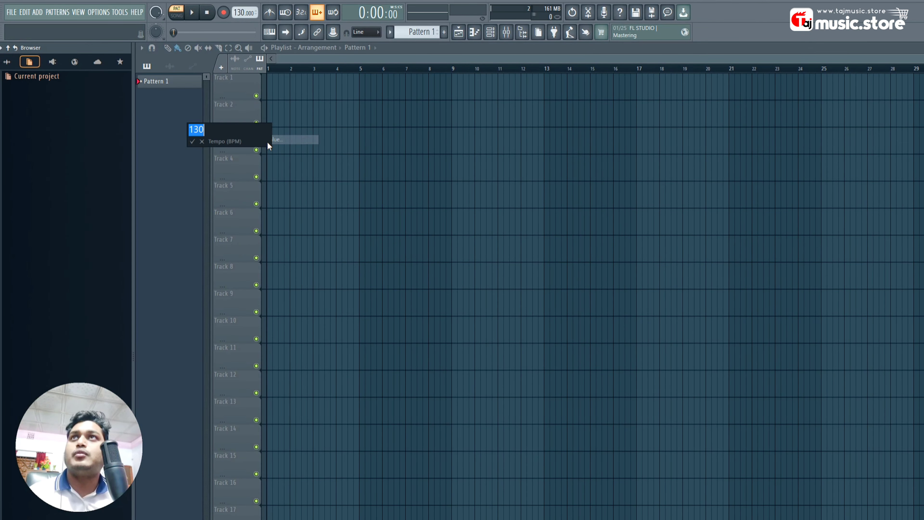
text(76)
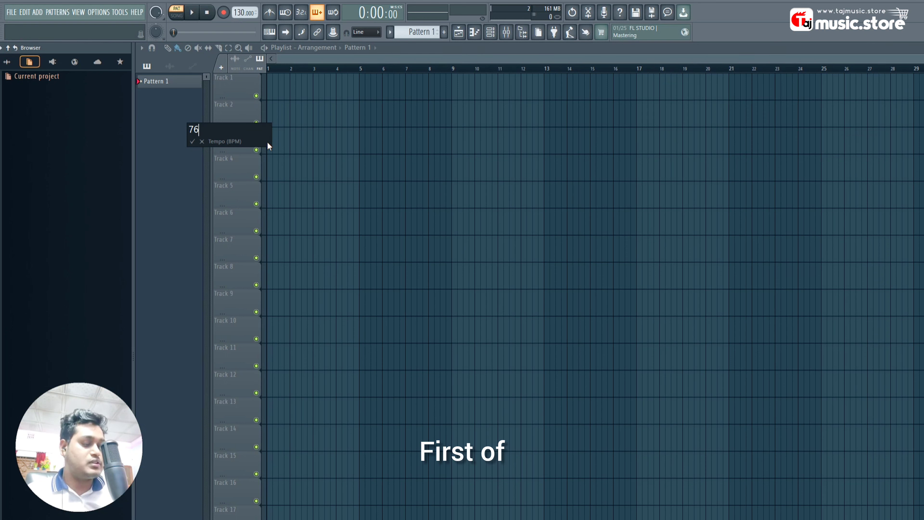
key(Return)
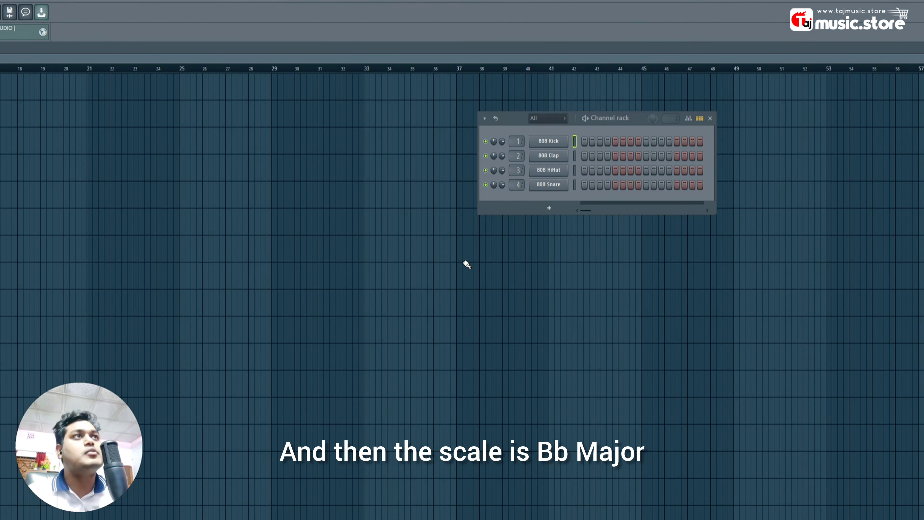
- Add an SRX PIANO 1 (VST3 64bit) instrument channel and open its piano roll
click(557, 210)
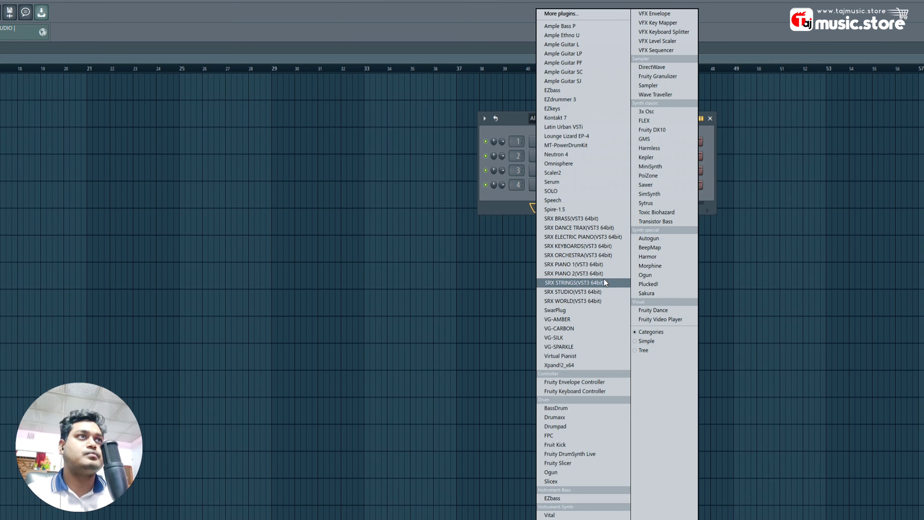
click(587, 267)
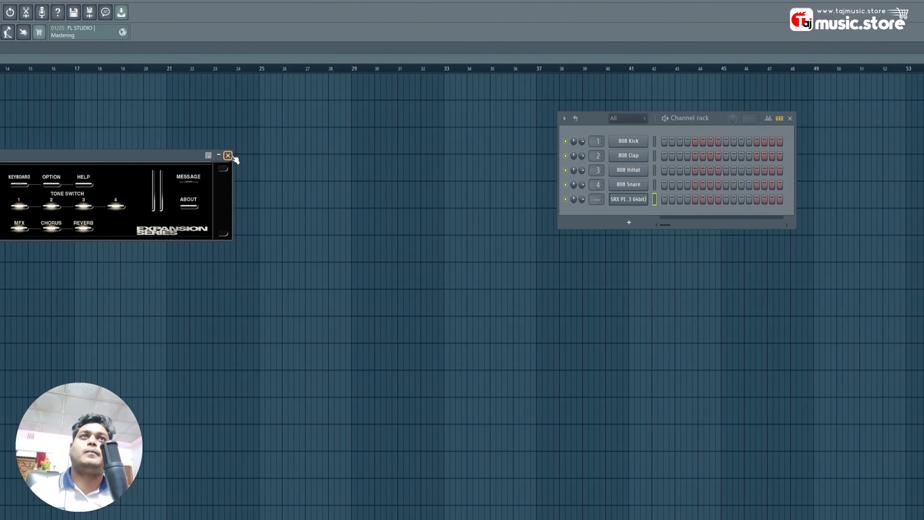
click(228, 155)
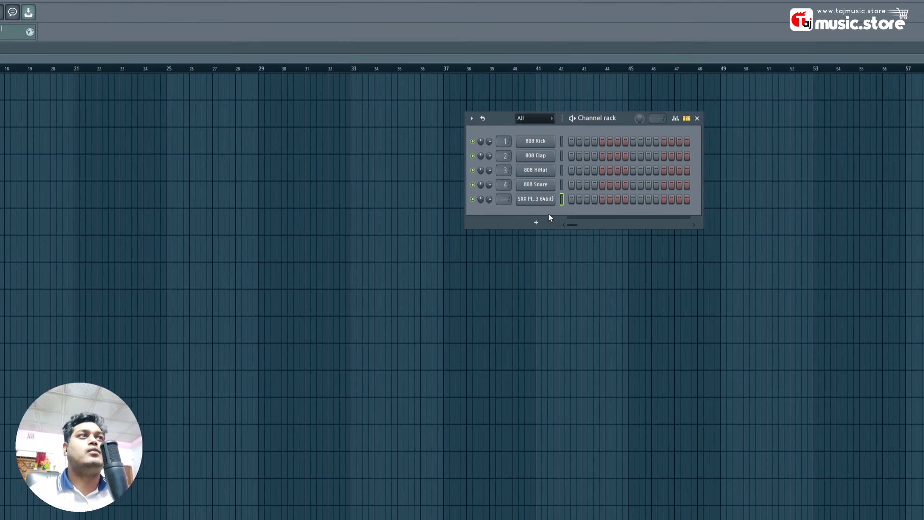
right_click(620, 200)
click(578, 201)
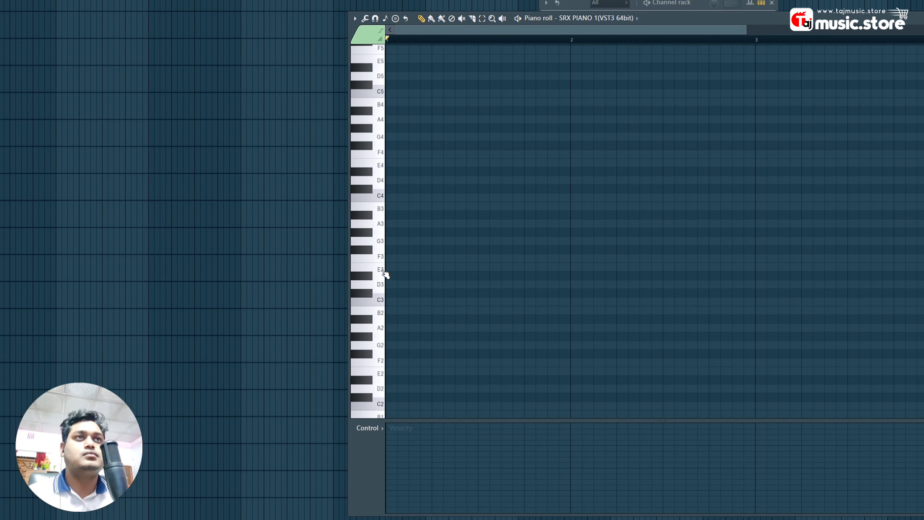
- Draw a one-bar B-flat major chord in bar 1 using the notes A#3, D4 and F4
click(376, 300)
click(383, 327)
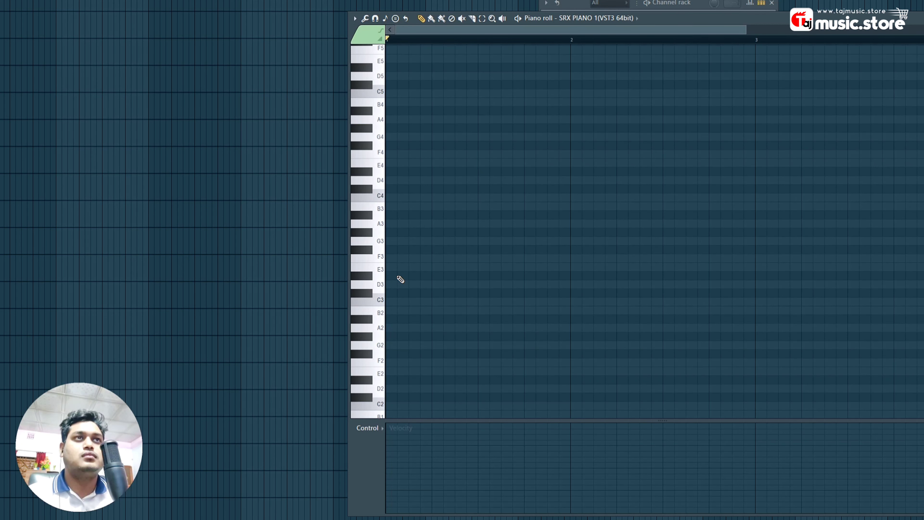
scroll(401, 280, up, 3)
click(398, 294)
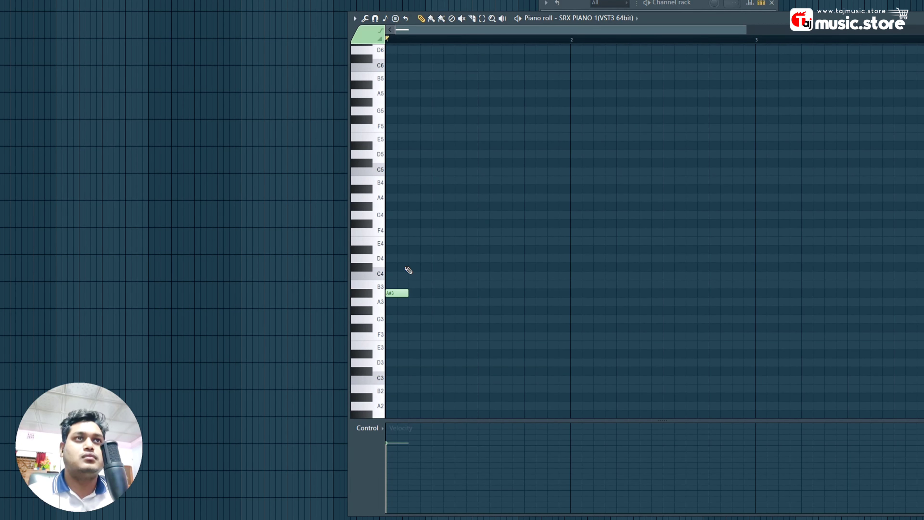
mouse_move(403, 266)
mouse_down()
mouse_move(366, 256)
mouse_move(374, 228)
mouse_move(572, 230)
mouse_up()
scroll(449, 45, down, 2)
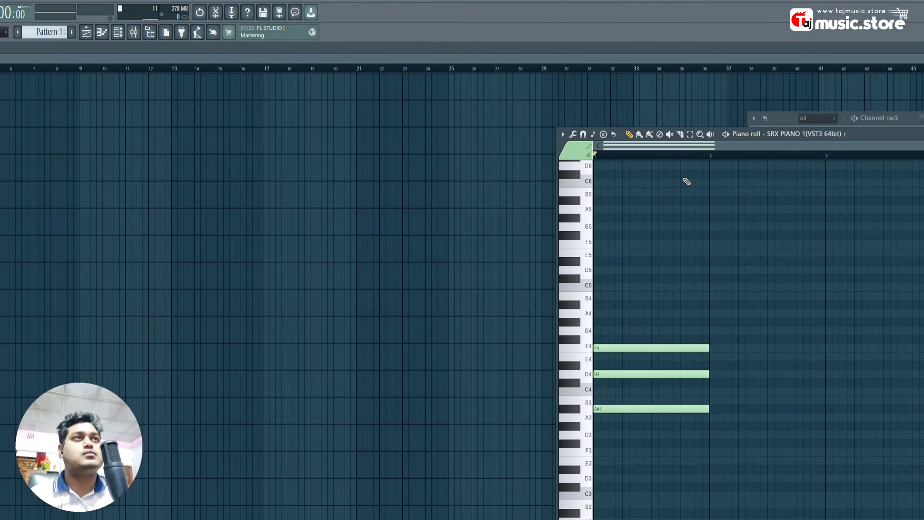
- Audition the bar 1 chord and transpose all its notes down one octave
key(space)
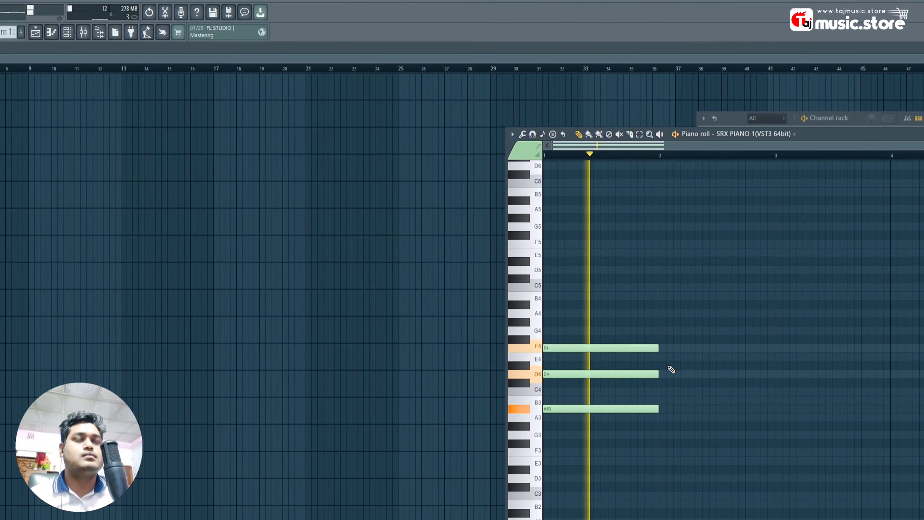
key(space)
key(space)
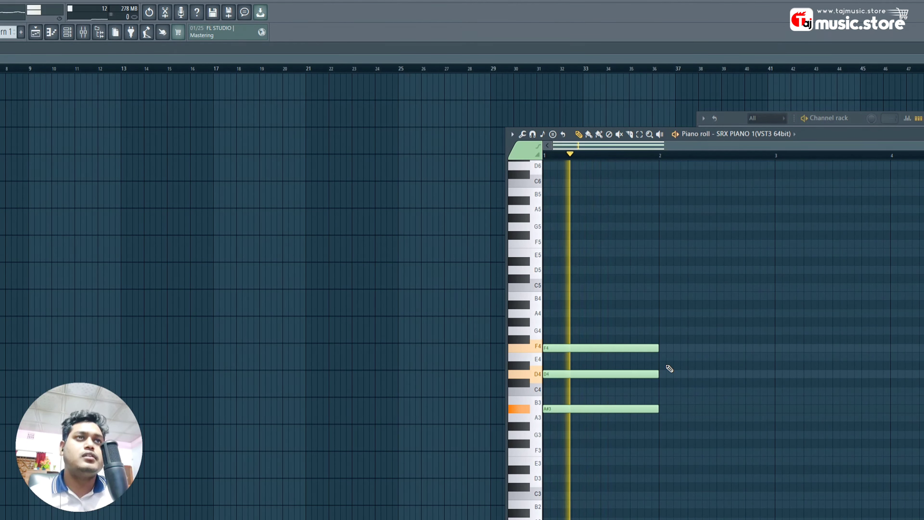
key(ctrl+a)
key(ctrl+Down)
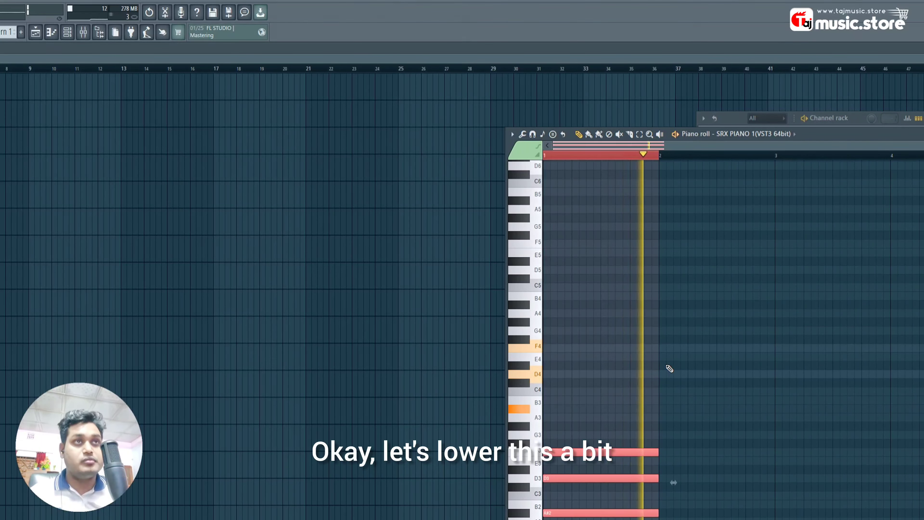
key(space)
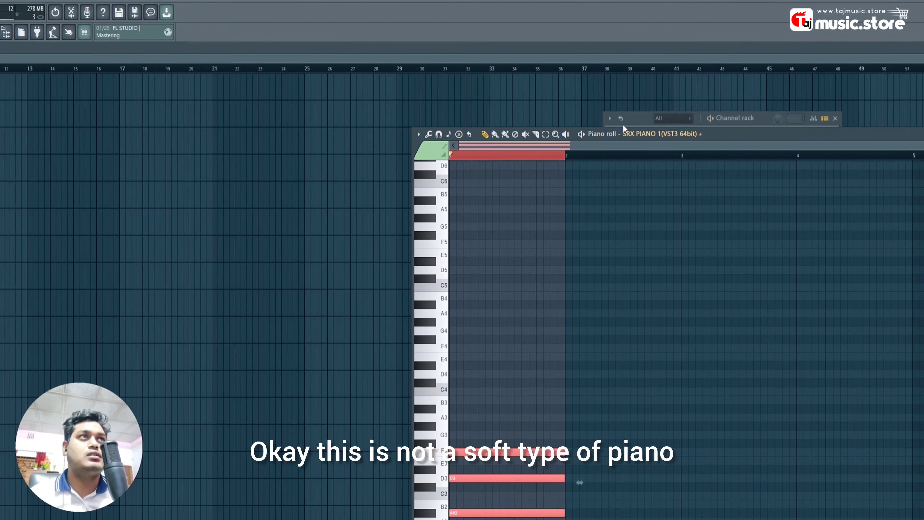
- Change the SRX PIANO 1 patch to the softer PR-A preset 013 SoftPdl Mono
click(714, 121)
click(759, 200)
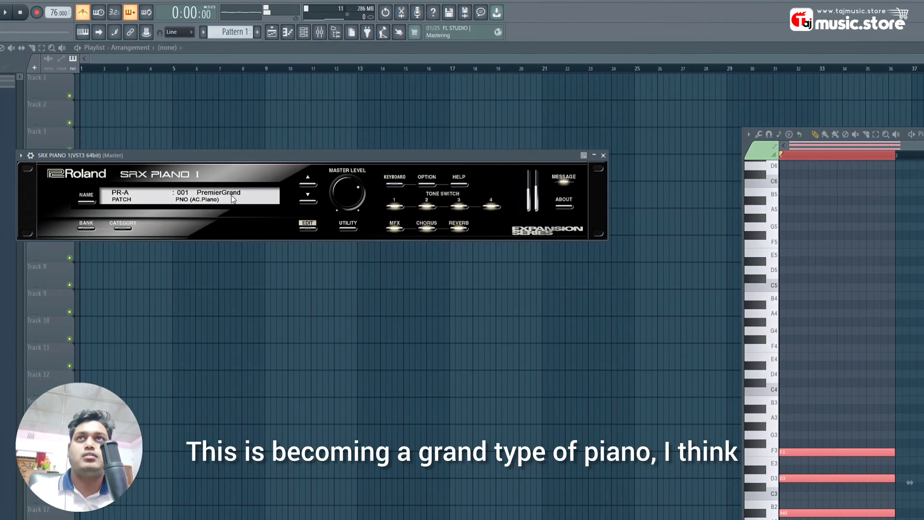
click(232, 197)
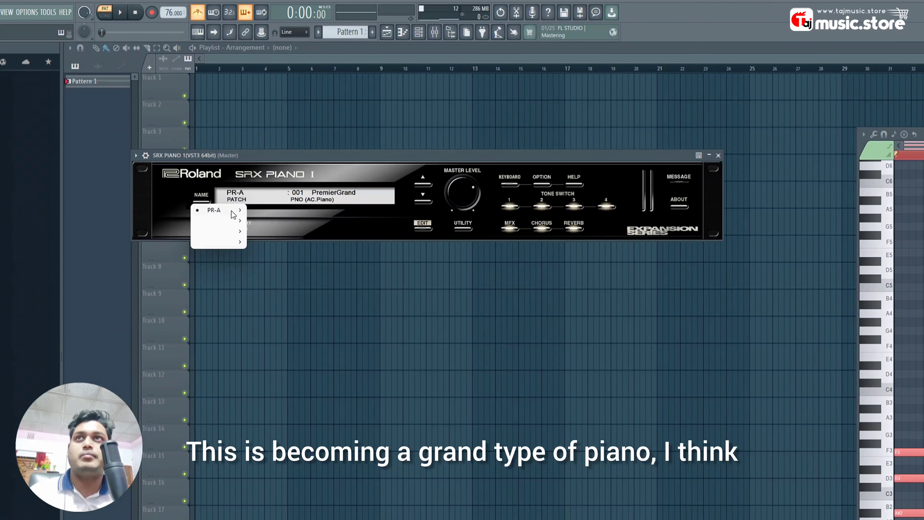
mouse_move(200, 211)
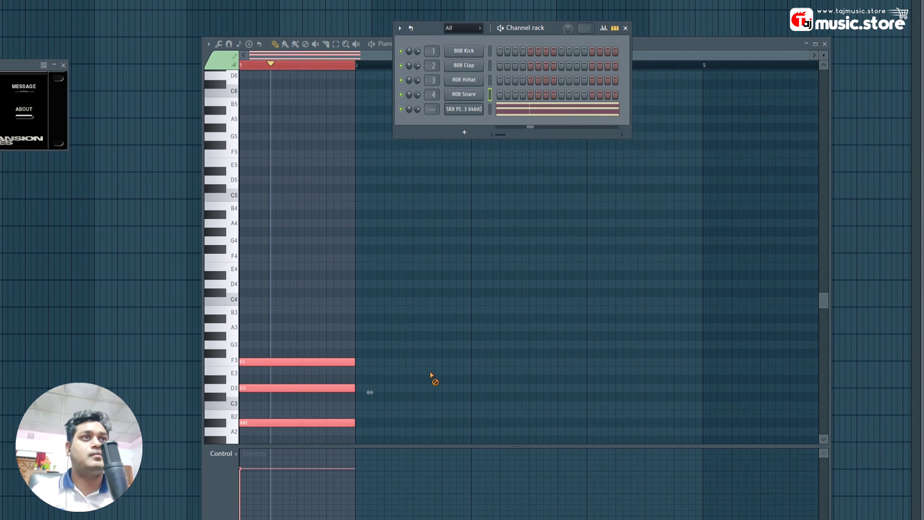
- Transpose the whole bar 1 chord up one octave and play it with the new patch
click(457, 450)
key(ctrl+a)
key(ctrl+Up)
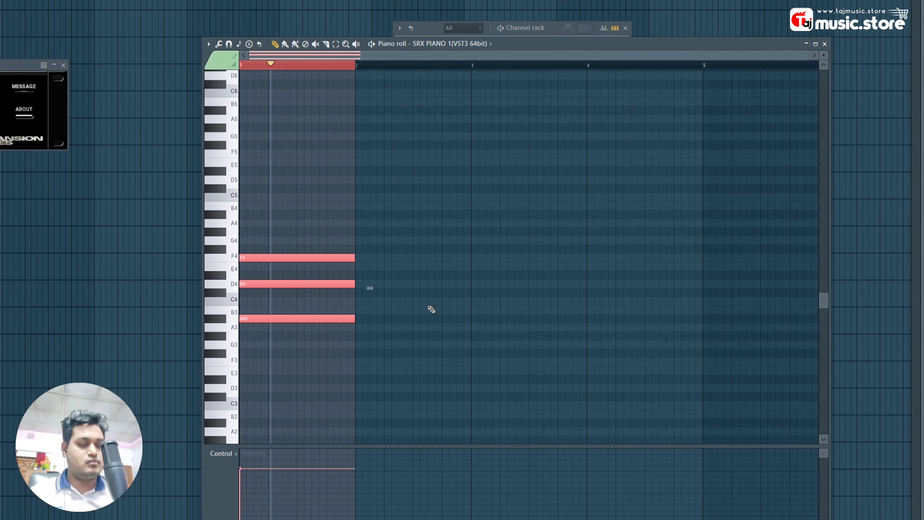
key(space)
key(space)
key(space)
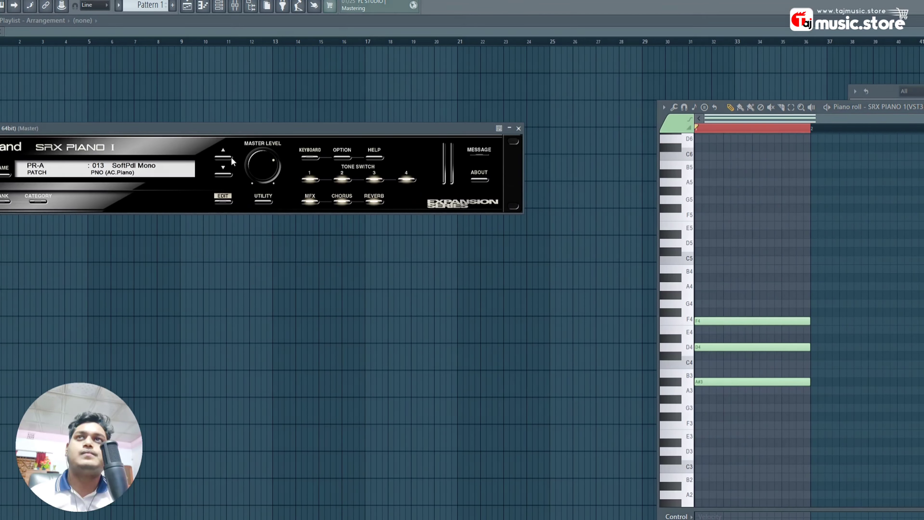
- Play the chord once more, and close the SRX PIANO 1 window and the channel rack
key(space)
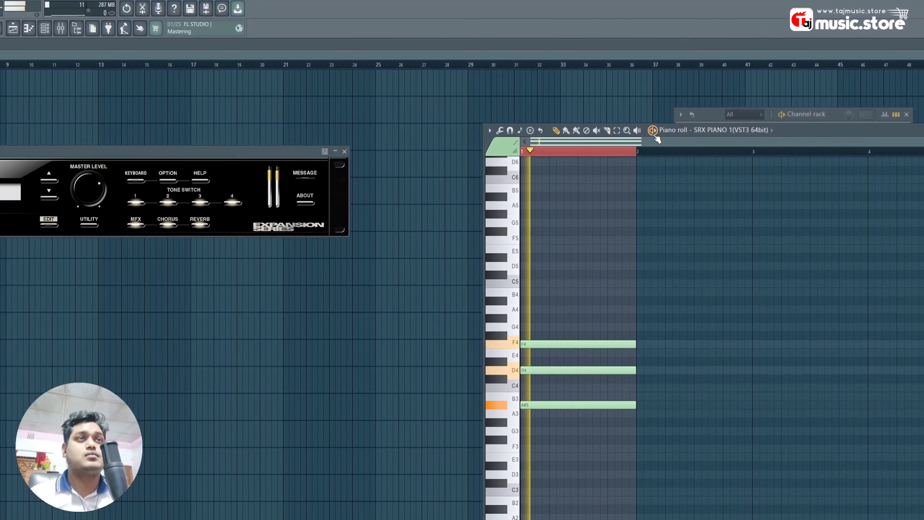
click(344, 152)
key(space)
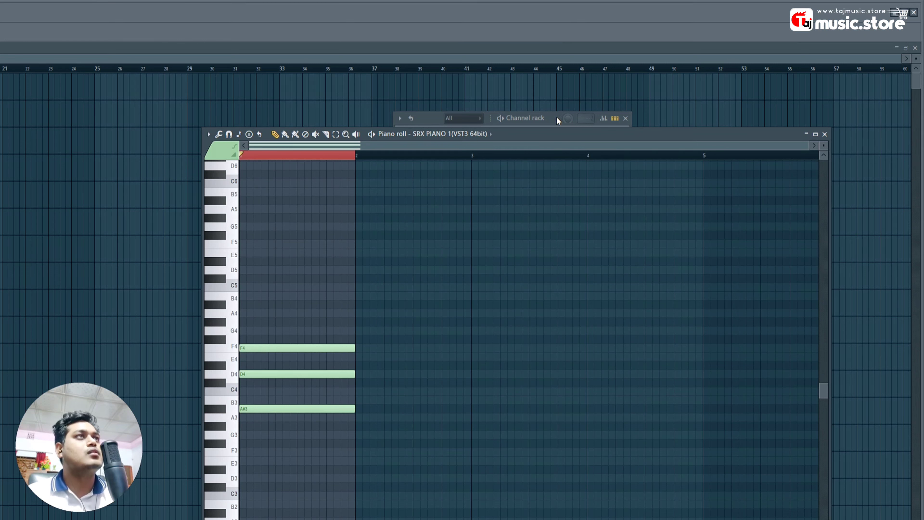
click(626, 119)
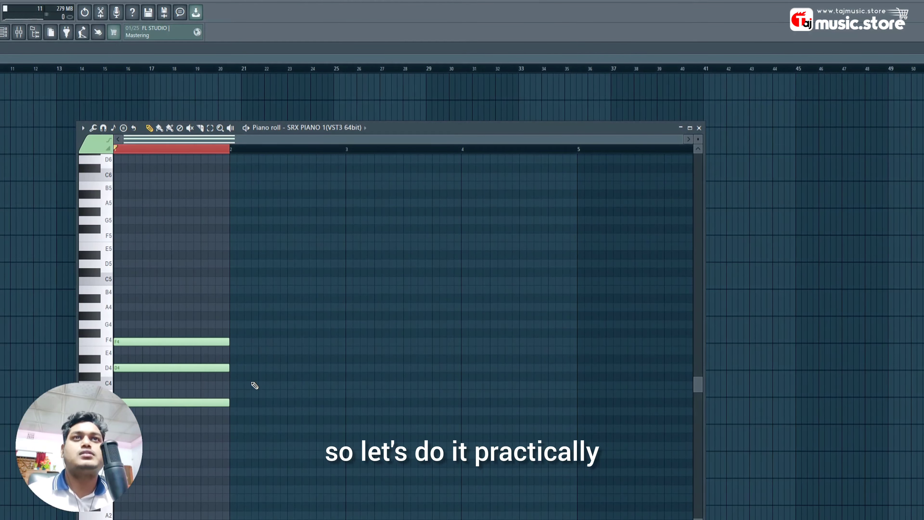
- Add one-bar chords of F3, A3, C4 in bar 2 and A3, C#4, E4 in bar 3
drag(209, 296, 239, 404)
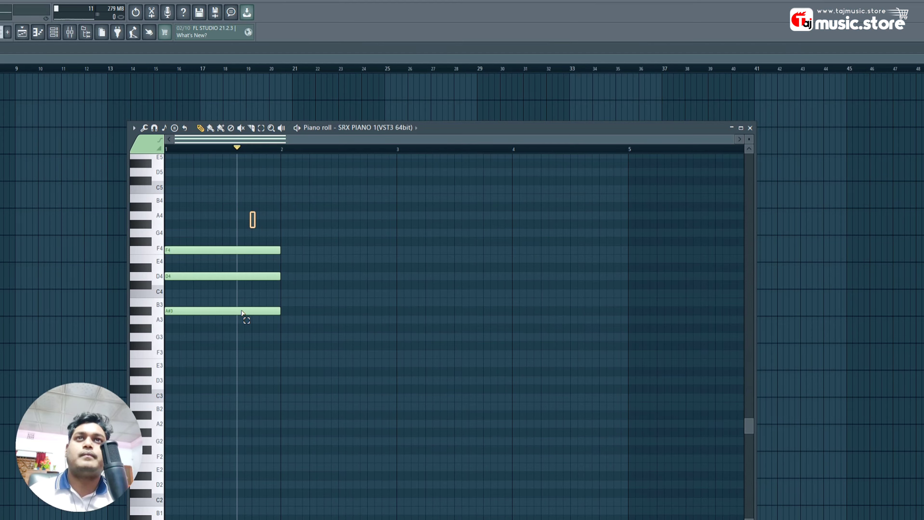
drag(254, 216, 458, 322)
click(500, 338)
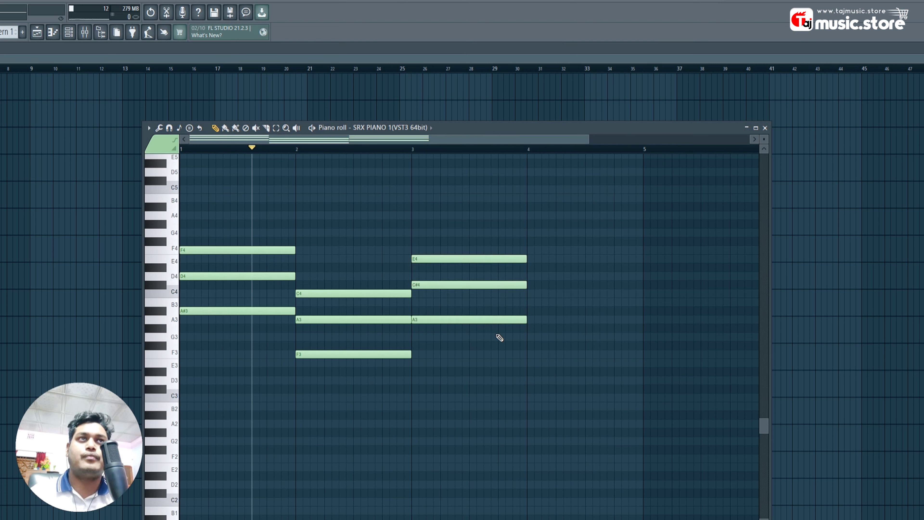
- Shorten the bar 3 A major chord to half a bar and add a G4 note on top
drag(525, 257, 470, 259)
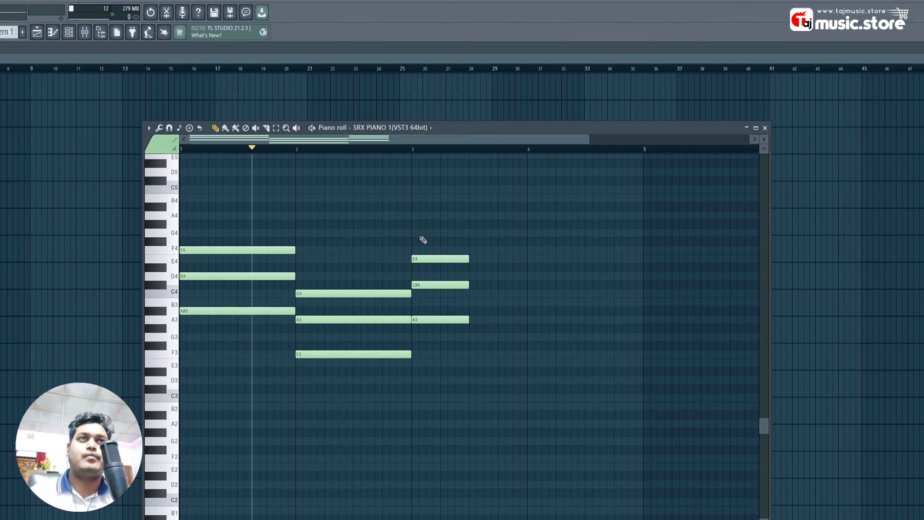
click(412, 224)
drag(412, 227, 412, 235)
right_click(427, 236)
click(430, 256)
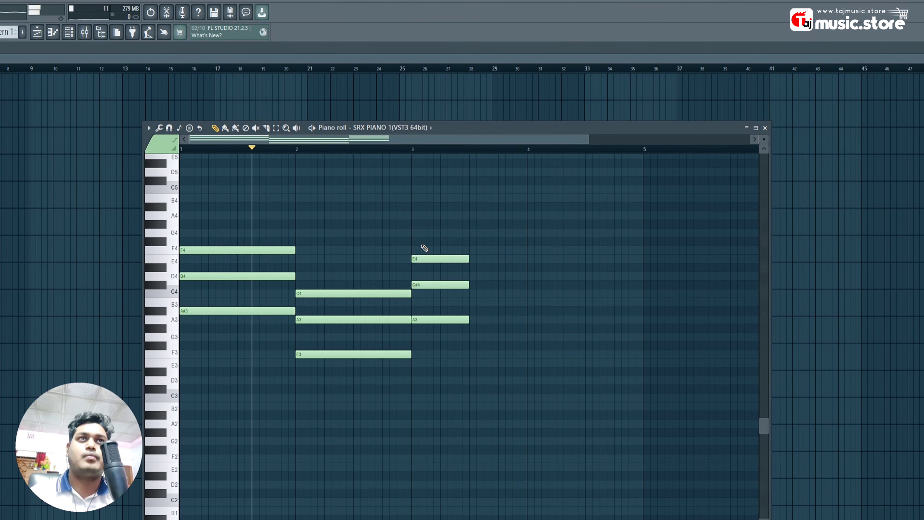
click(412, 235)
- Place a half-bar D major chord of D4, F#4 and A4 in the second half of bar 3
alt+right_click(445, 296)
drag(439, 195, 438, 344)
drag(365, 203, 354, 394)
ctrl+click(449, 206)
drag(440, 249, 433, 375)
drag(431, 324, 487, 276)
ctrl+click(524, 162)
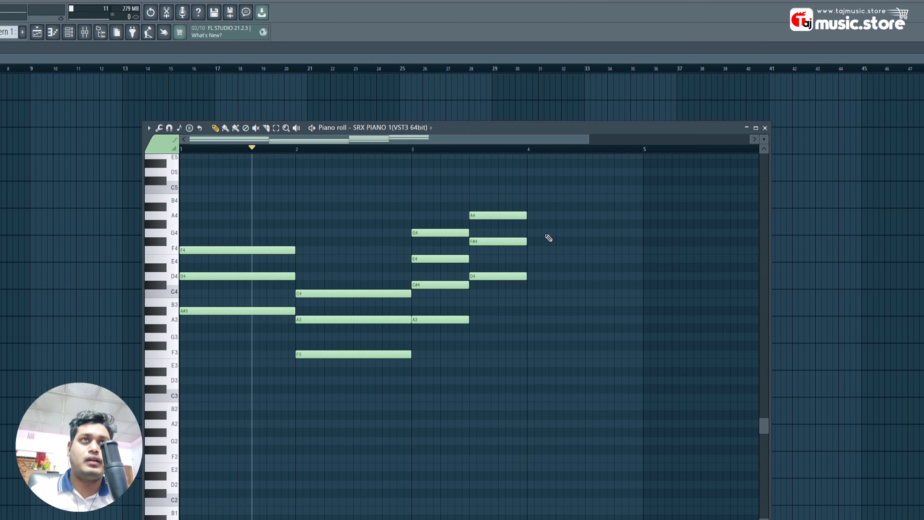
- Turn the D major chord into D minor by lowering F#4 to F4, and transpose it down one octave
drag(530, 177, 489, 309)
ctrl+click(500, 259)
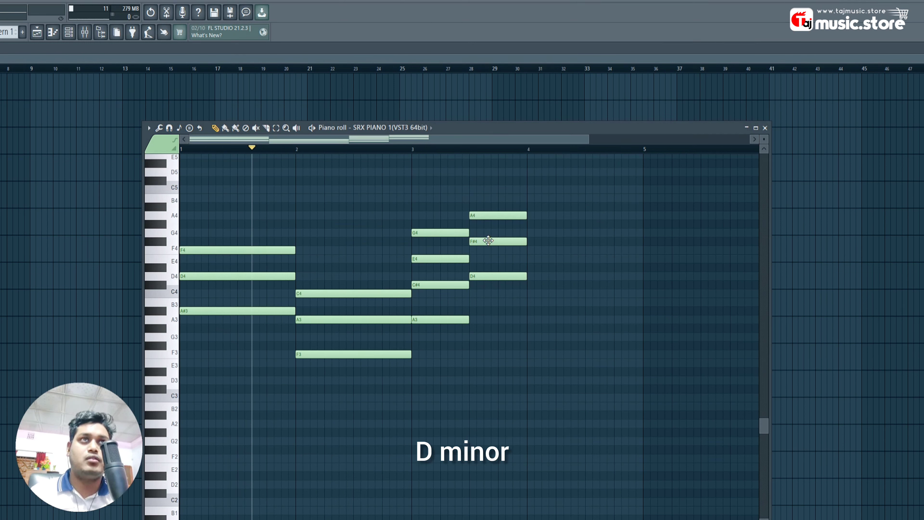
drag(489, 241, 488, 251)
drag(497, 203, 504, 342)
key(ctrl+Down)
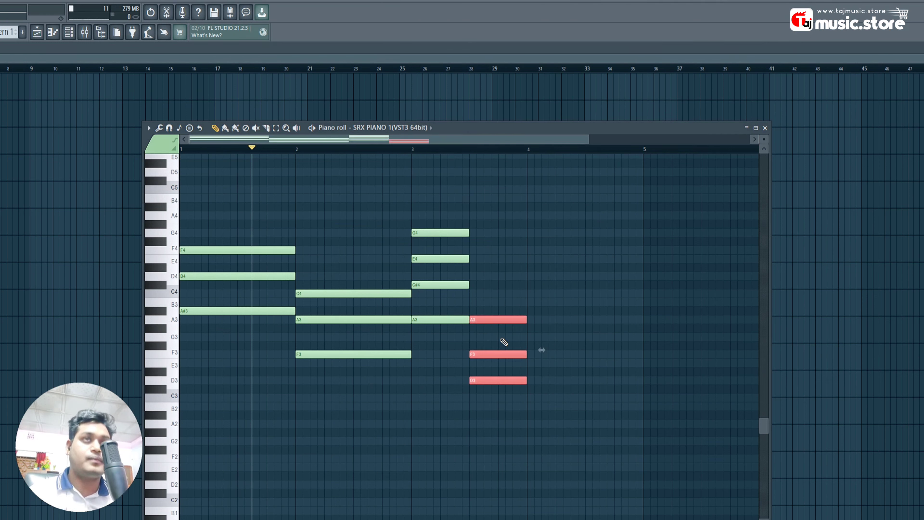
- Add a one-bar C major chord in bar 4 and transpose it up one octave to C4, E4 and G4
drag(368, 258, 565, 383)
mouse_move(565, 337)
mouse_down()
mouse_move(564, 294)
mouse_move(571, 377)
mouse_move(567, 350)
mouse_up()
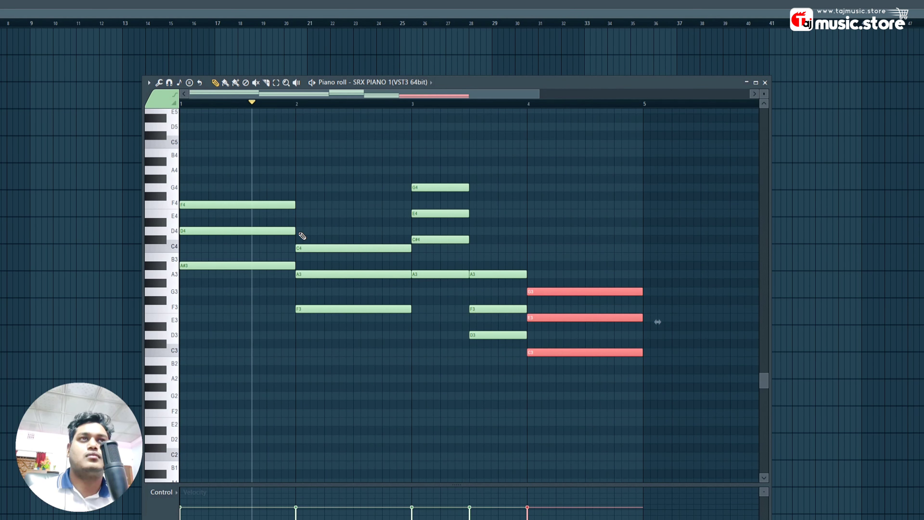
alt+right_click(259, 238)
alt+right_click(307, 240)
alt+right_click(435, 251)
alt+right_click(519, 263)
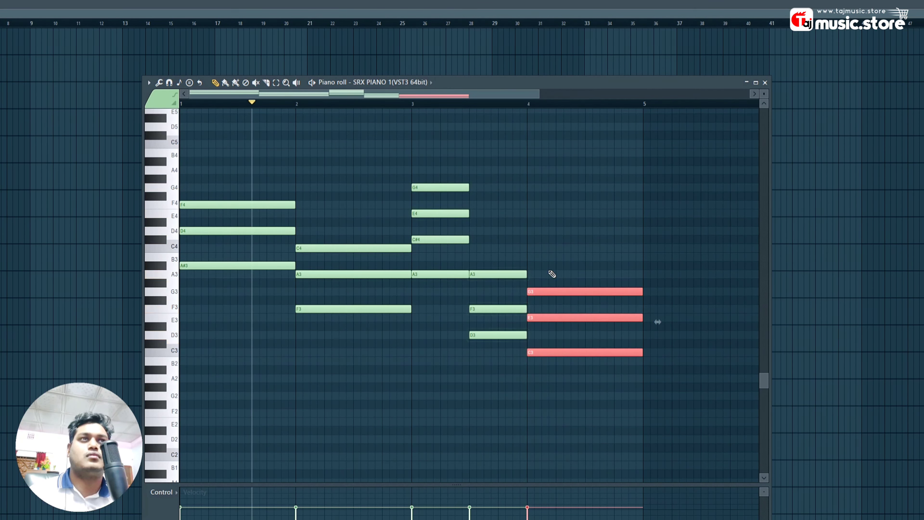
alt+right_click(560, 271)
key(ctrl+Up)
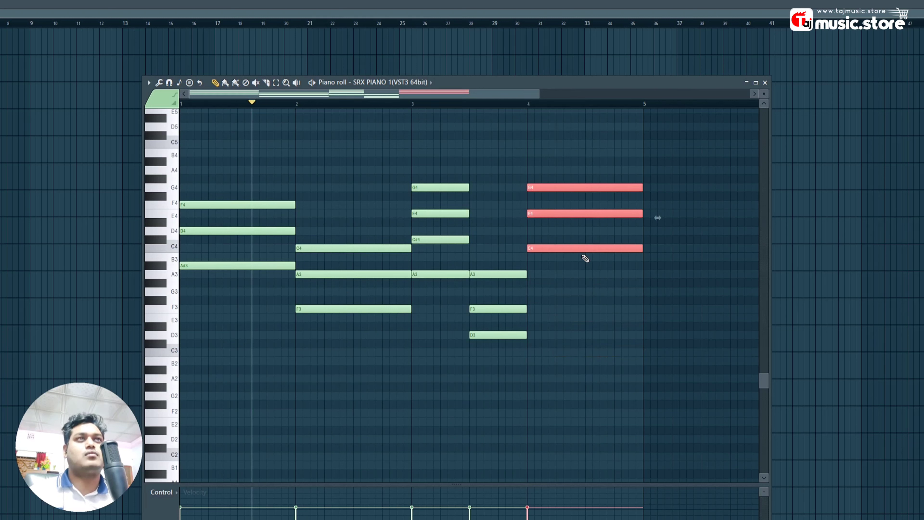
- Transpose the half-bar D minor chord in bar 3 up one semitone
click(479, 246)
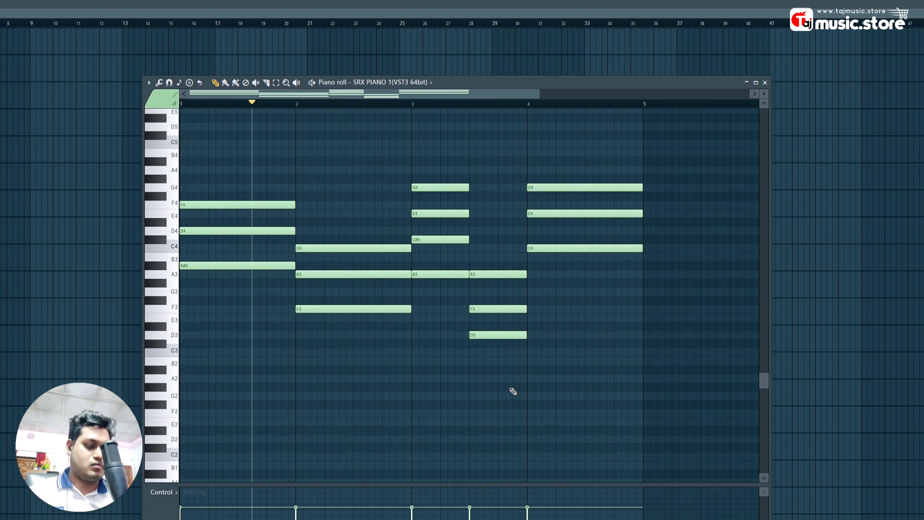
drag(509, 249, 518, 357)
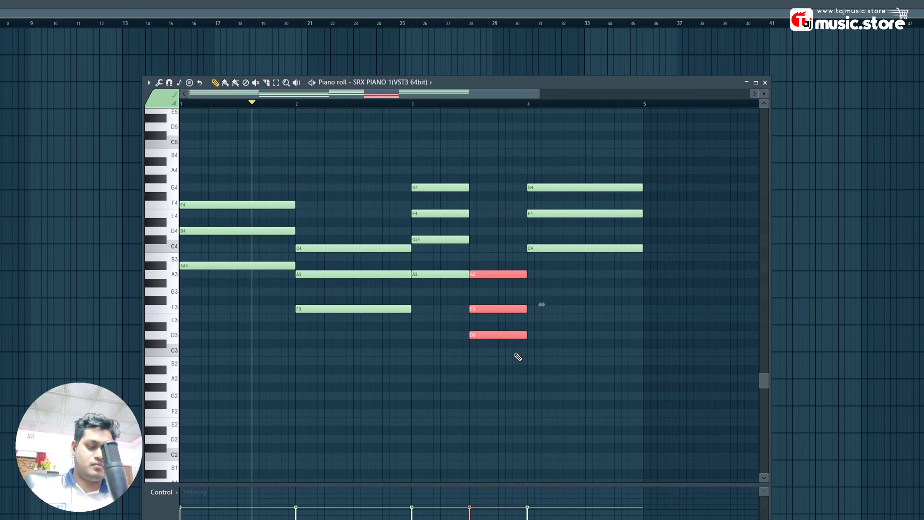
key(shift+Up)
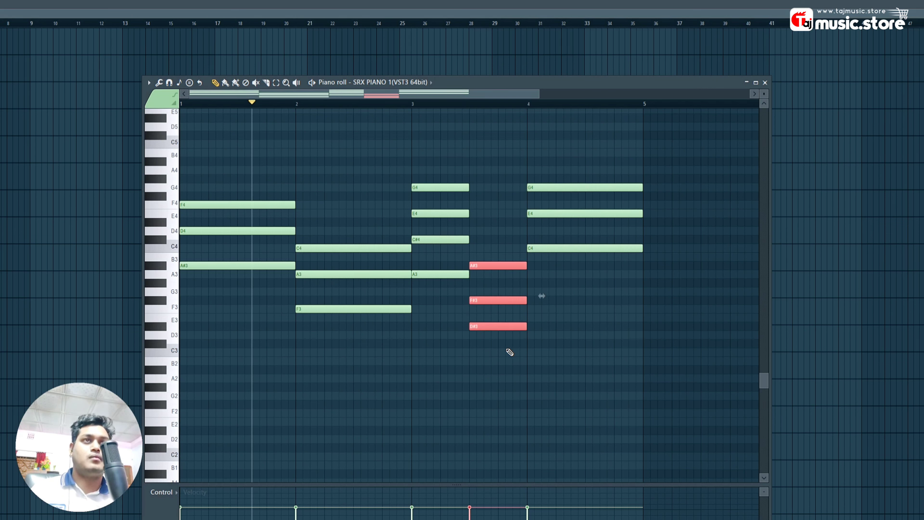
- Transpose the selected half-bar chord in bar 3 back down one semitone
key(shift+Down)
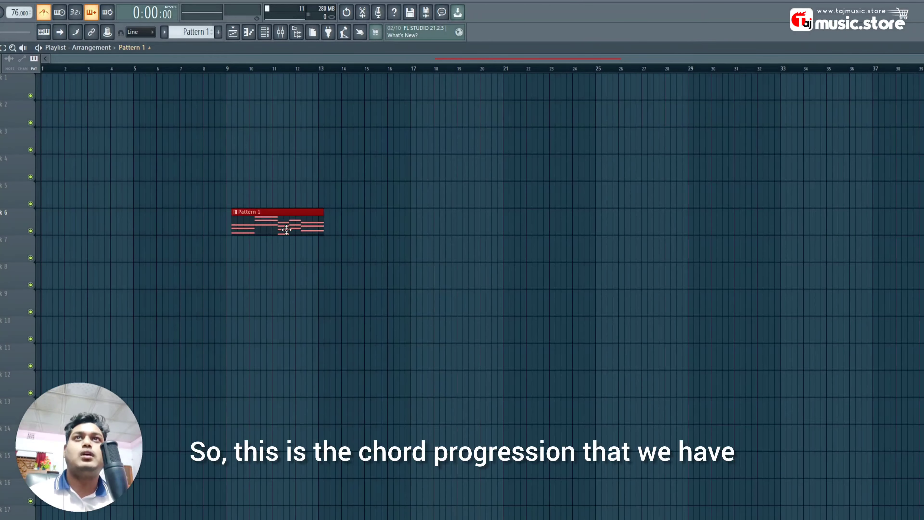
- Move the Pattern 1 clip to bar 13 on Track 4 and duplicate its four-bar chord progression into bars 5 to 8
drag(284, 220, 369, 166)
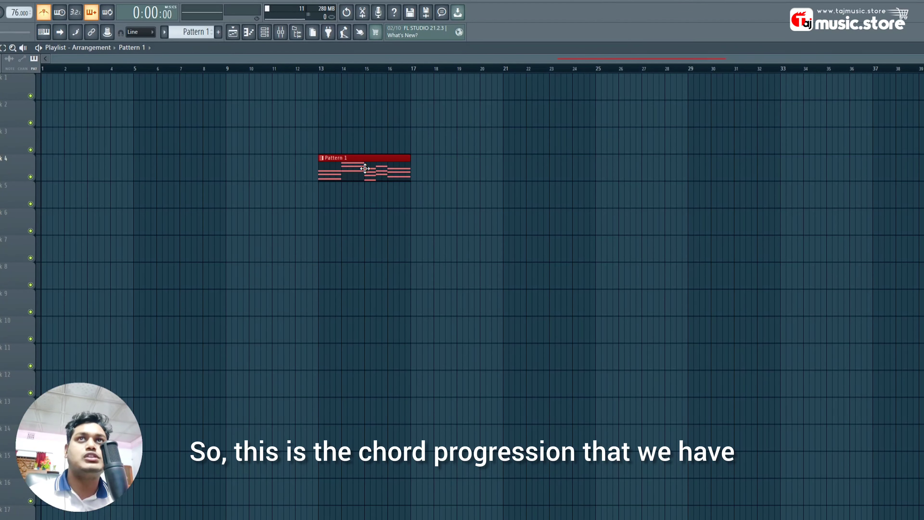
double_click(365, 169)
scroll(584, 151, up, 4)
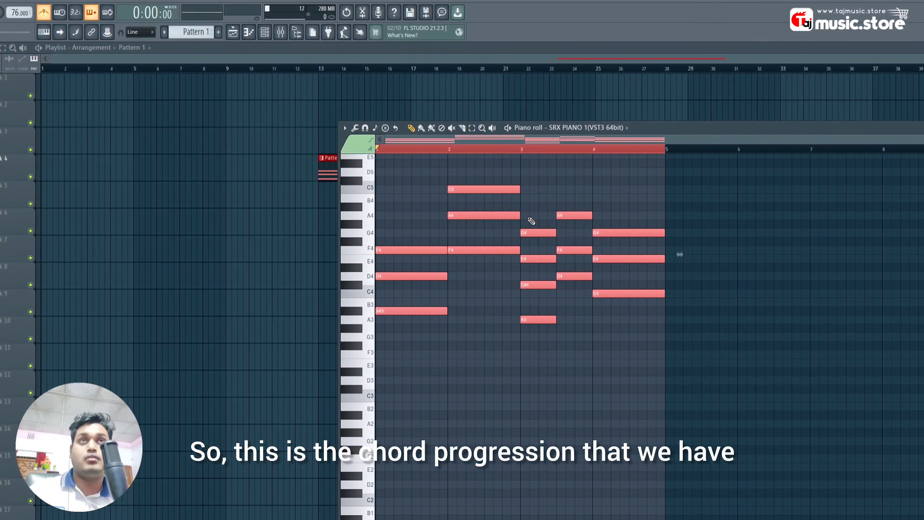
key(ctrl+b)
key(ctrl+d)
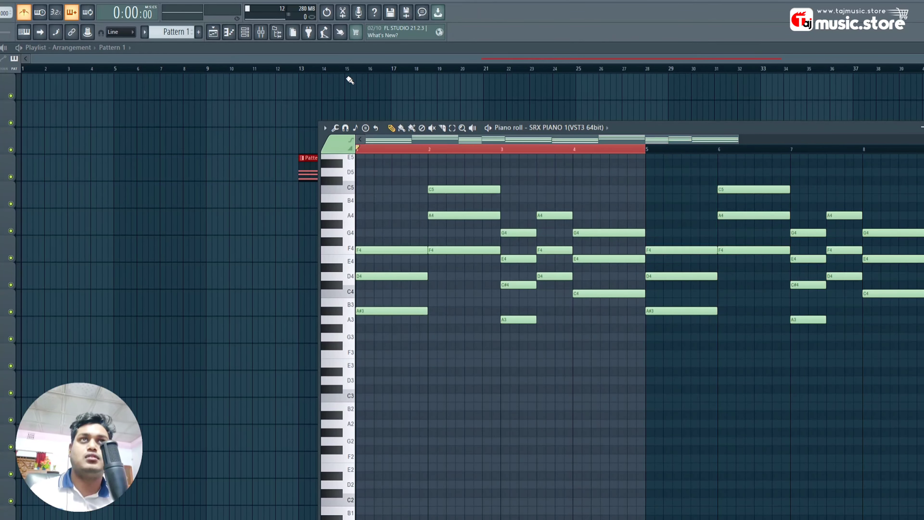
- Play the eight-bar Pattern 1 clip from bar 13, and reopen its notes in the piano roll
drag(307, 70, 300, 70)
key(ctrl+d)
key(space)
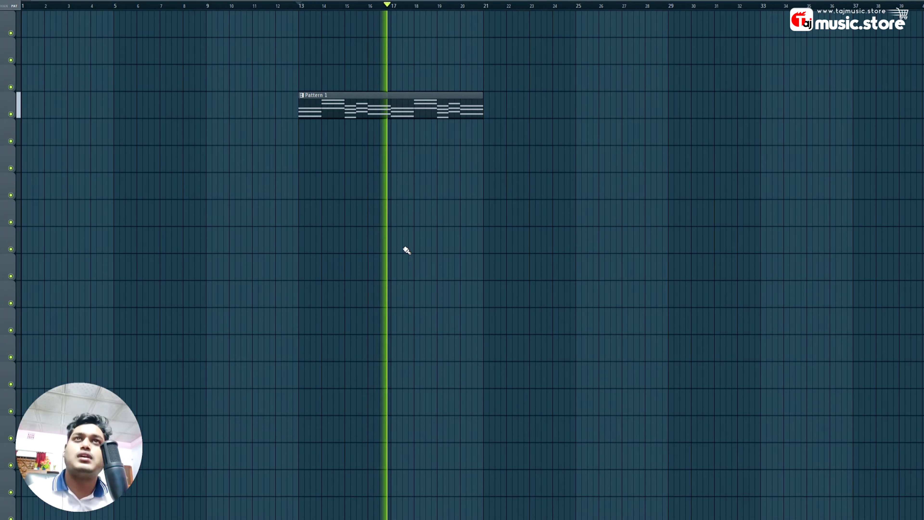
key(space)
double_click(351, 130)
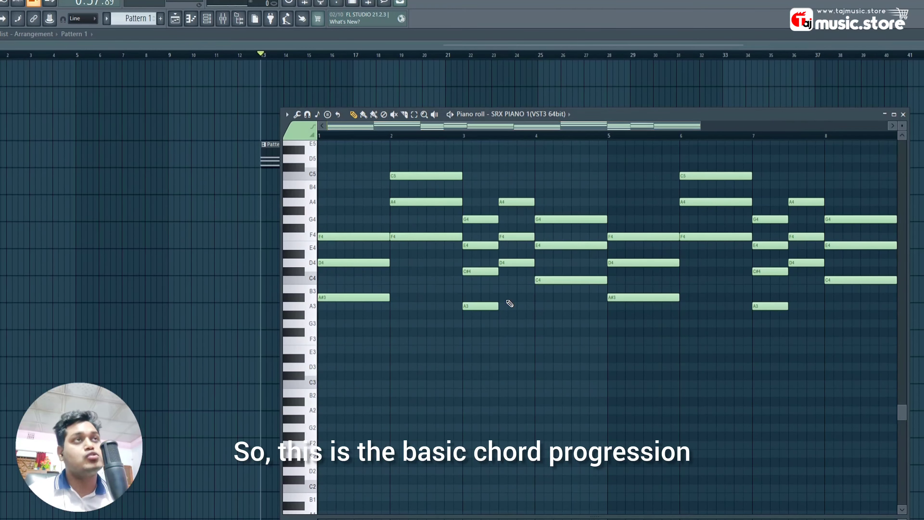
scroll(464, 136, down, 3)
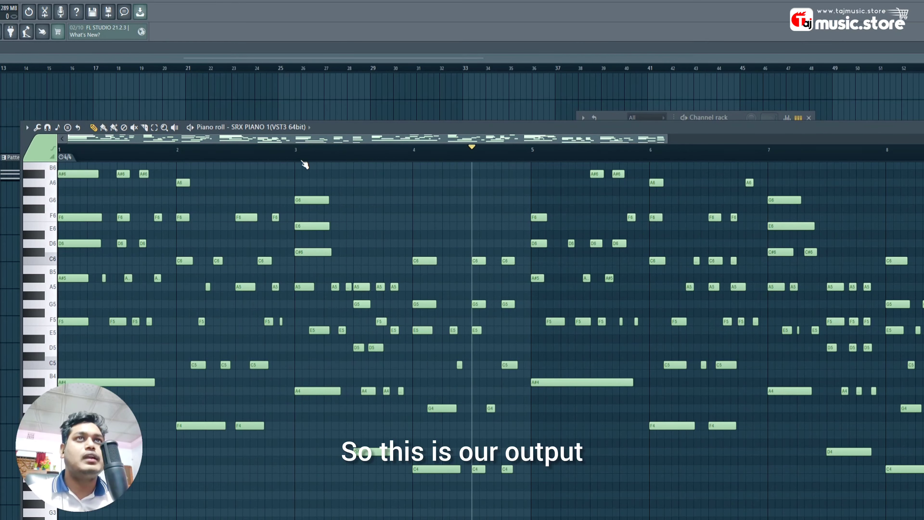
- Close the piano roll, place the Pattern 2 clip at bar 13 on Track 5, and play both patterns together
scroll(305, 164, down, 1)
scroll(455, 281, up, 1)
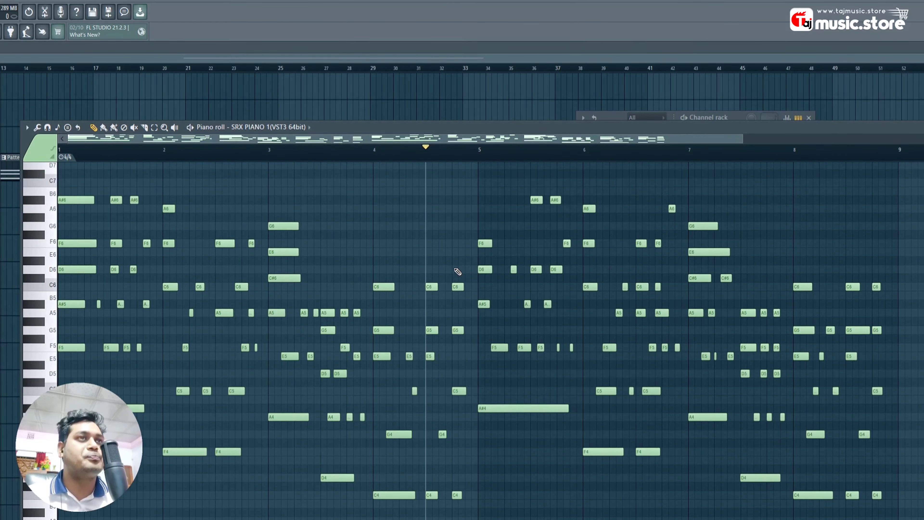
click(814, 128)
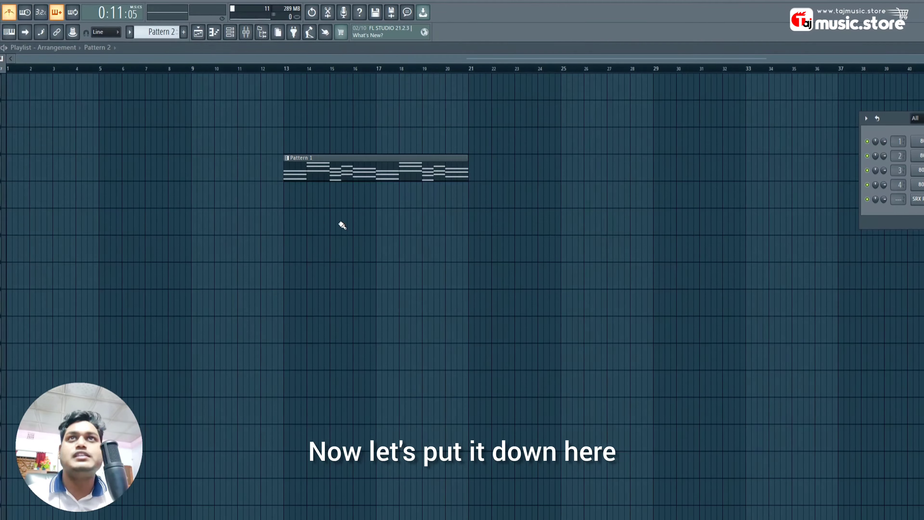
click(286, 194)
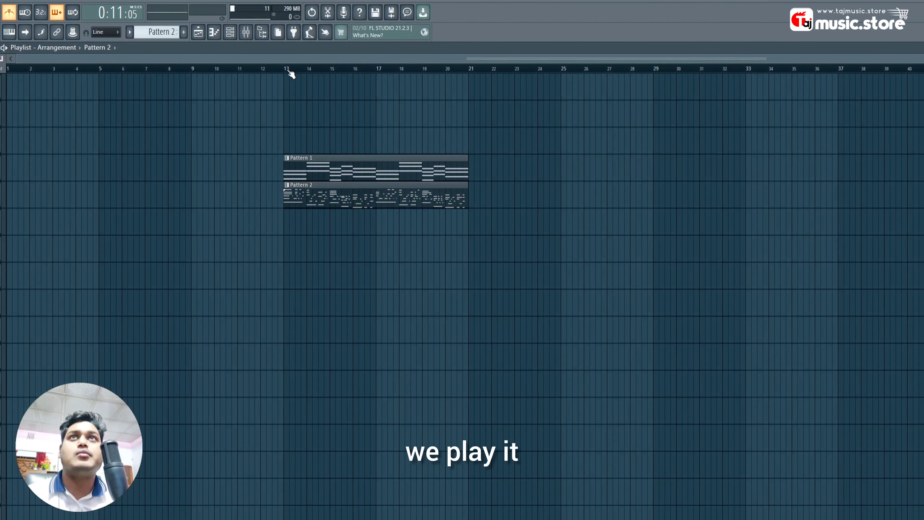
key(space)
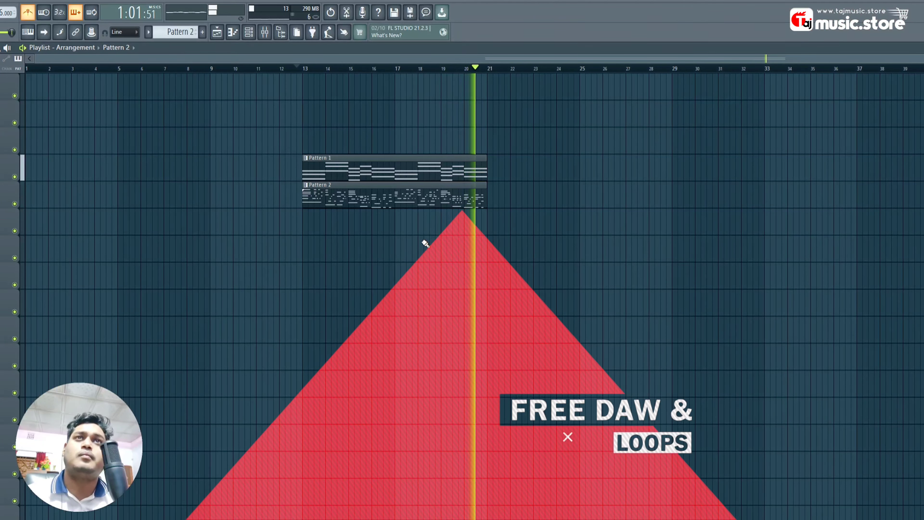
key(space)
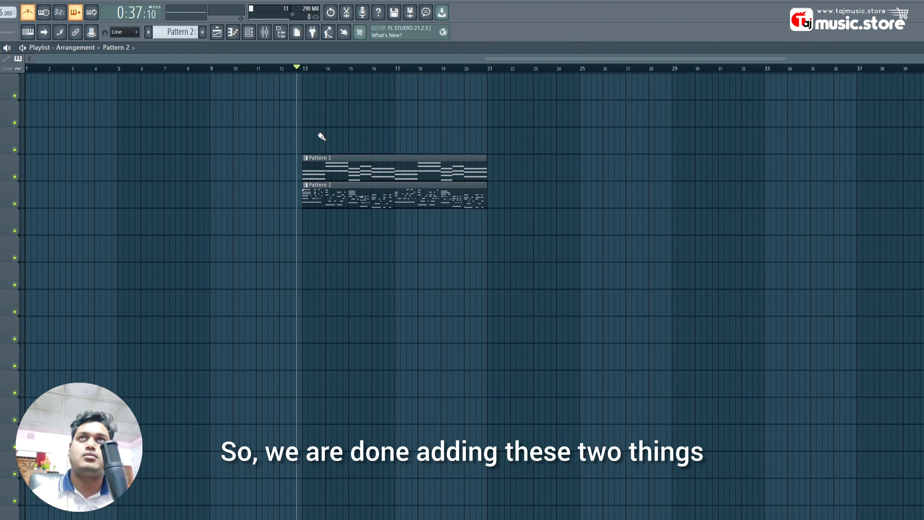
- Shift the ambience audio clip on Track 7 slightly earlier and delete the sliced-off part before bar 13
click(254, 32)
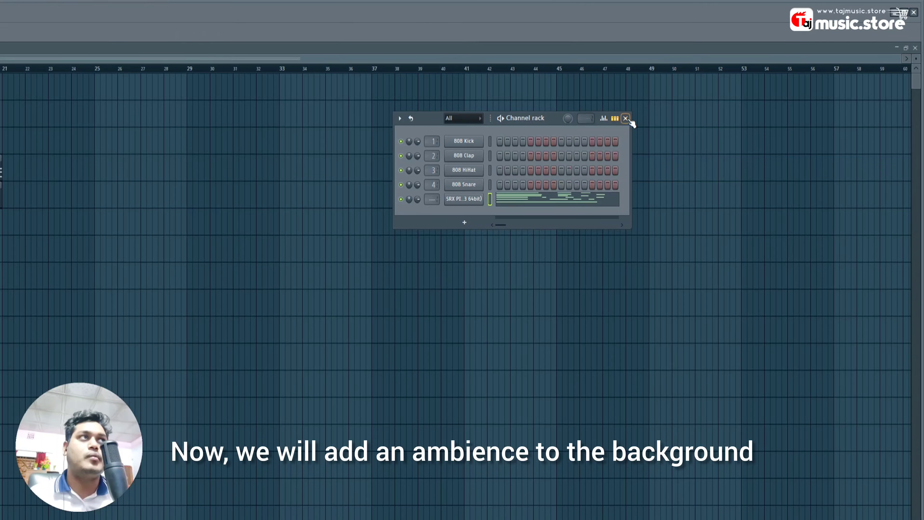
click(755, 118)
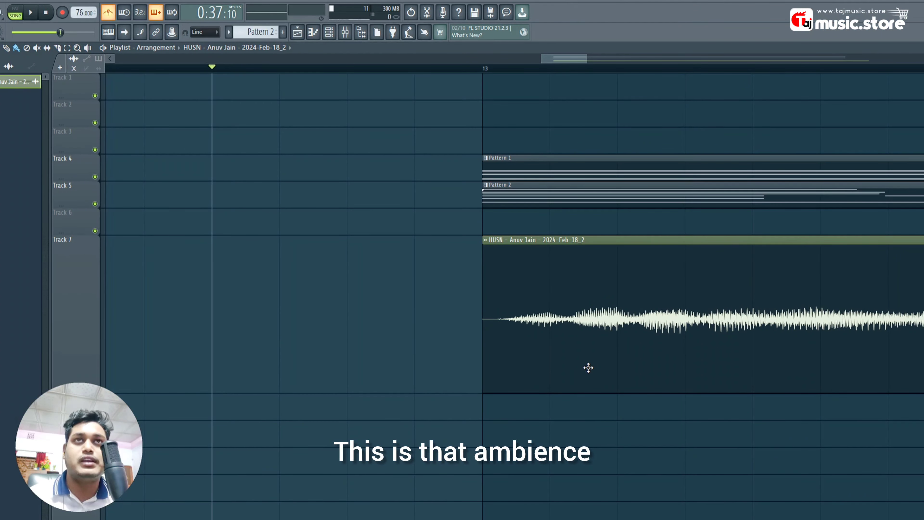
drag(593, 348, 572, 351)
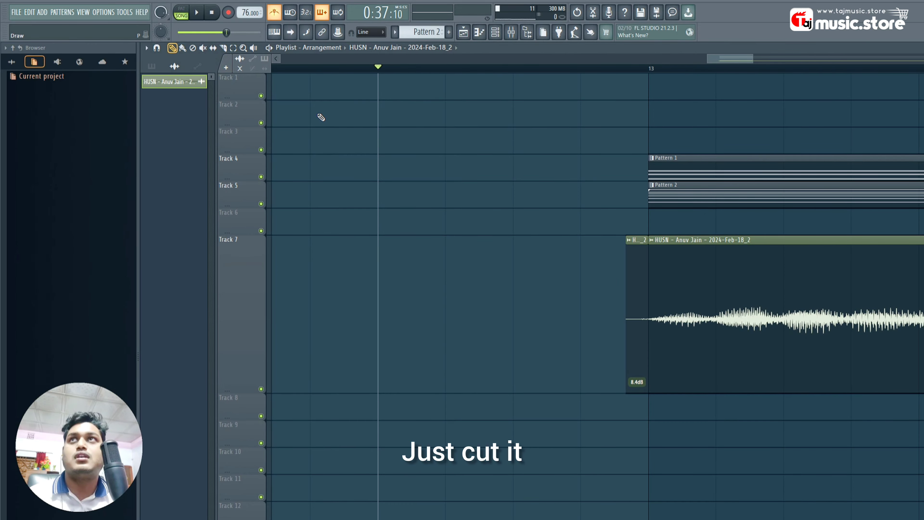
right_click(628, 264)
scroll(552, 72, up, 5)
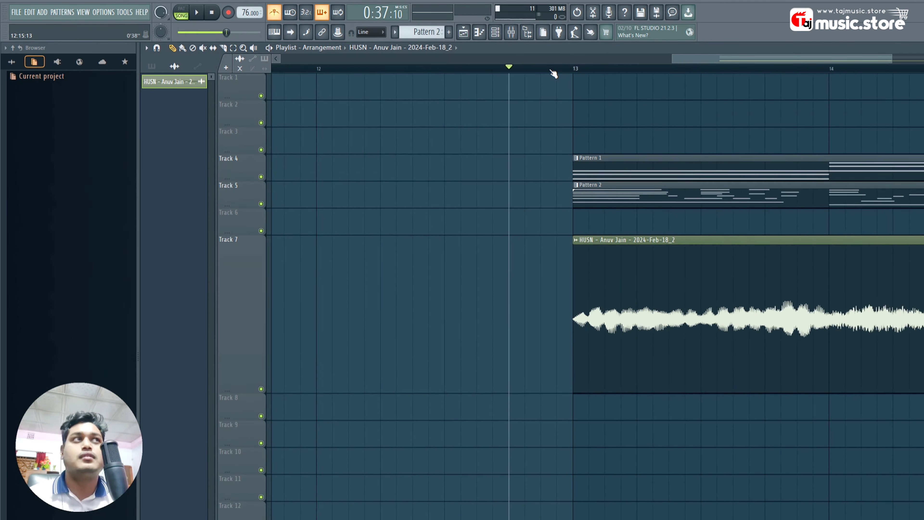
scroll(551, 71, down, 4)
drag(645, 296, 631, 295)
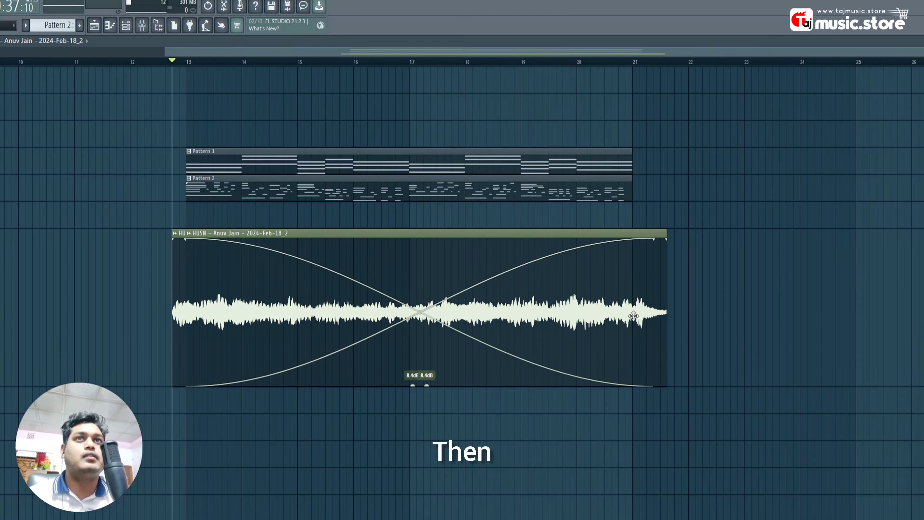
key(ctrl+z)
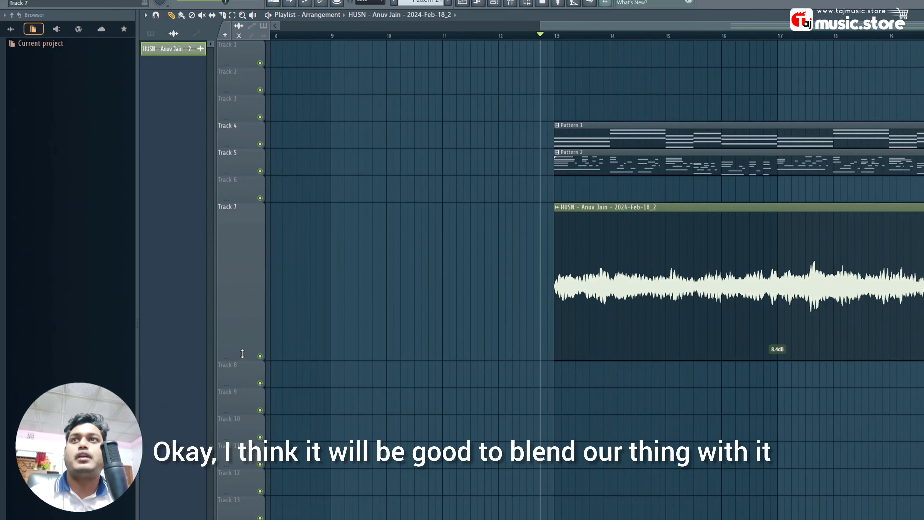
- Reduce the height of the ambience clip's track and move it up to Track 6, directly below Pattern 2
drag(263, 393, 264, 277)
drag(262, 244, 263, 257)
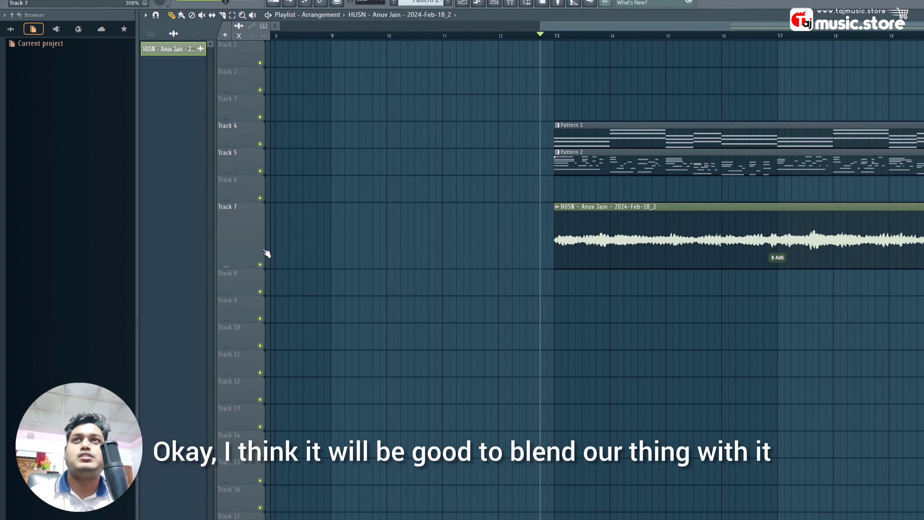
drag(244, 223, 247, 204)
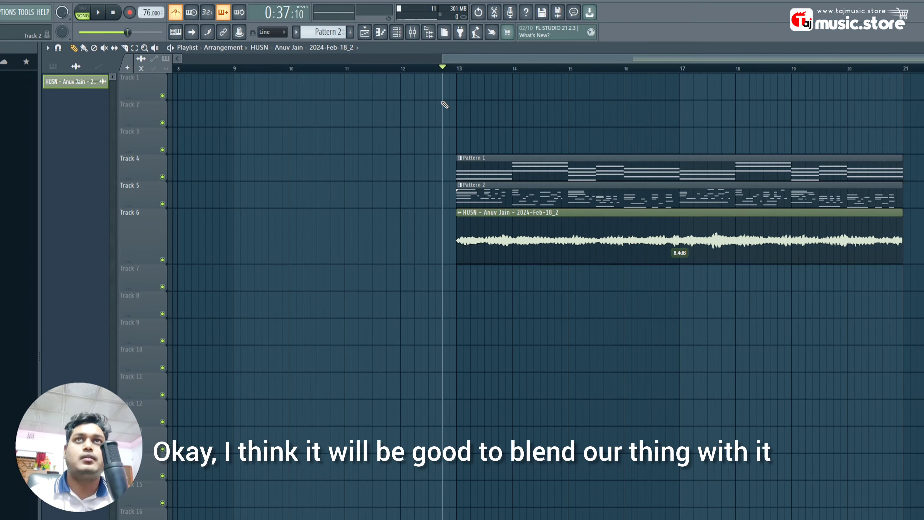
- Balance the ambience clip against the piano during playback, trying 11.6 dB and settling its volume at 9.5 dB
key(space)
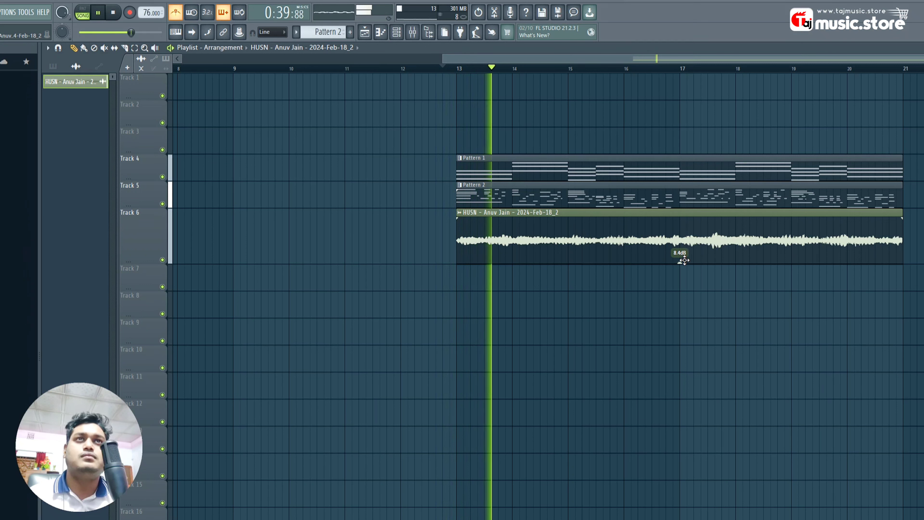
drag(680, 255, 680, 255)
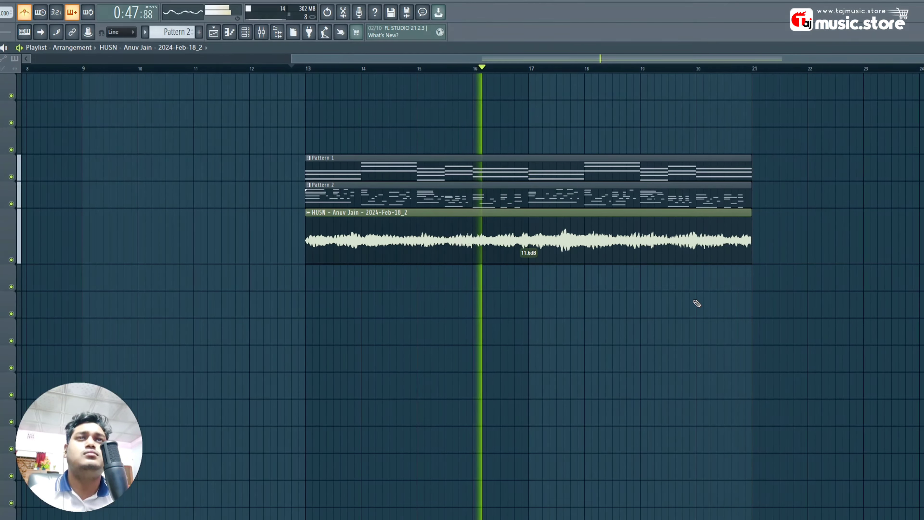
key(space)
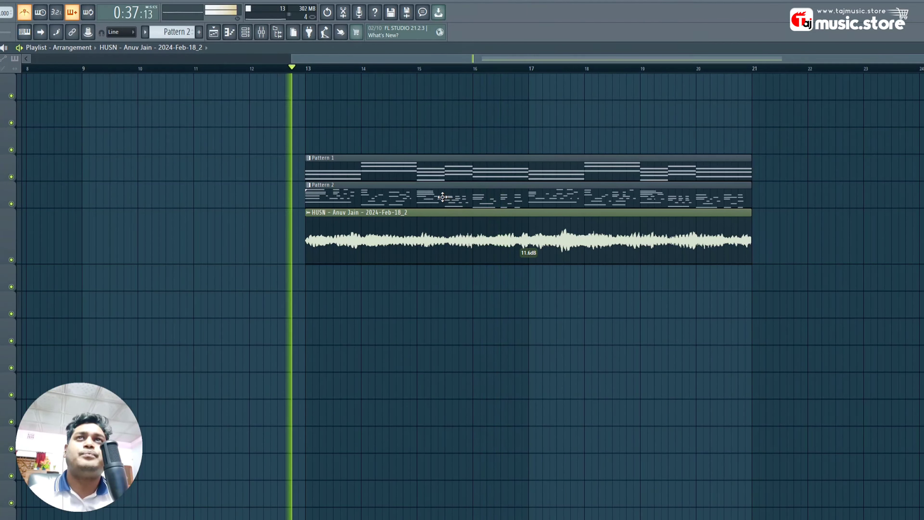
key(space)
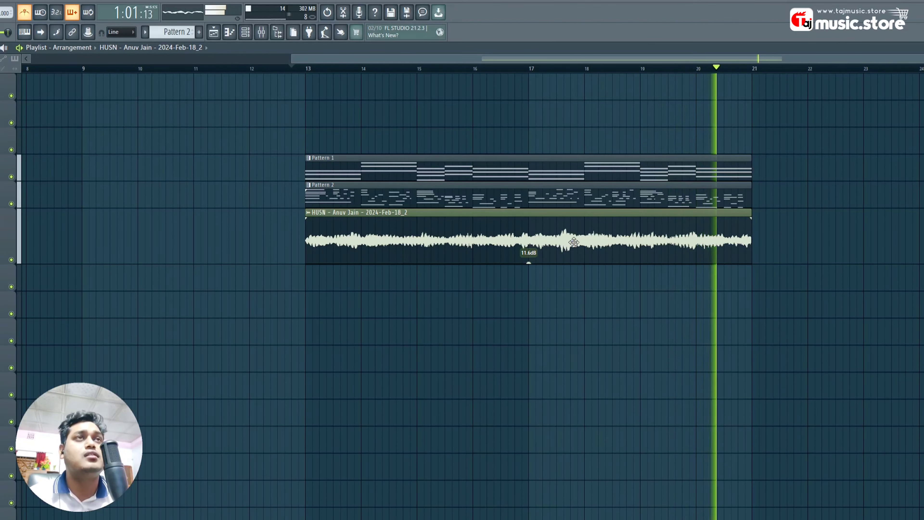
key(space)
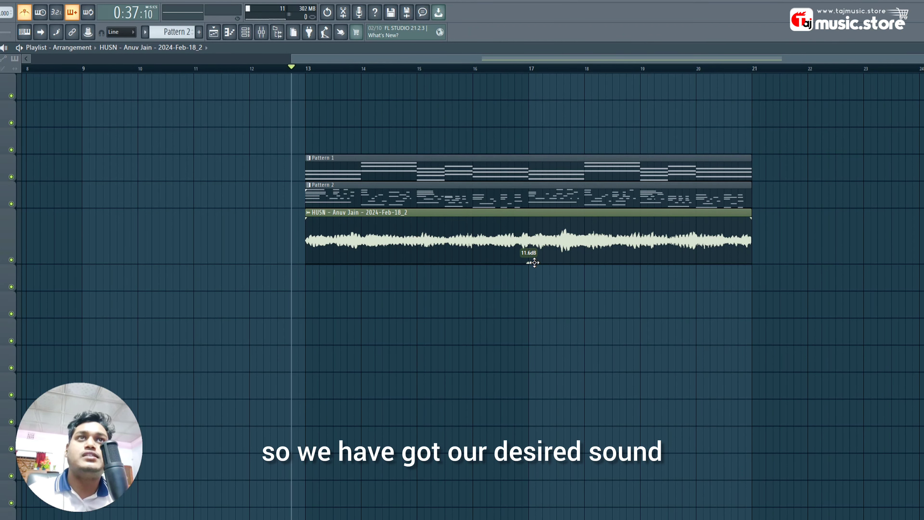
drag(530, 263, 530, 270)
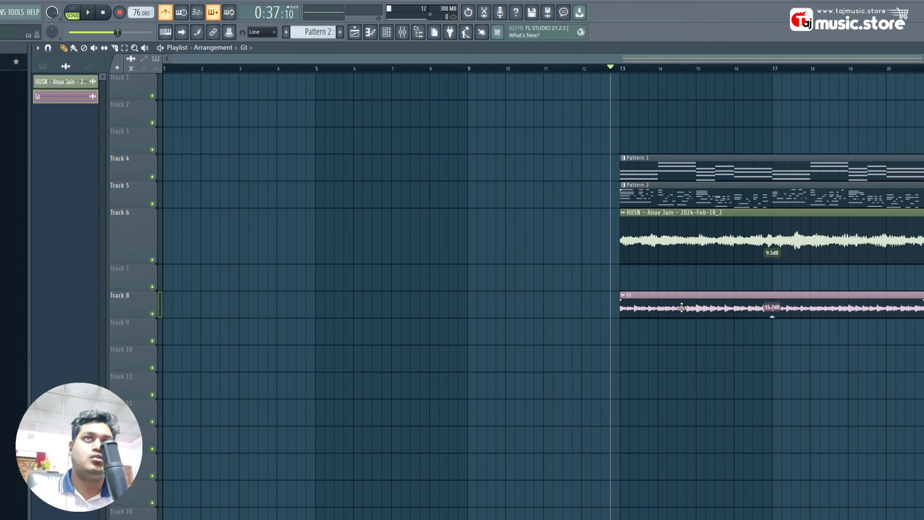
- Move the Gt clip from Track 8 to Track 7 and lower its volume to 12.4 dB while playing from just before bar 13
drag(682, 308, 679, 279)
drag(607, 59, 681, 61)
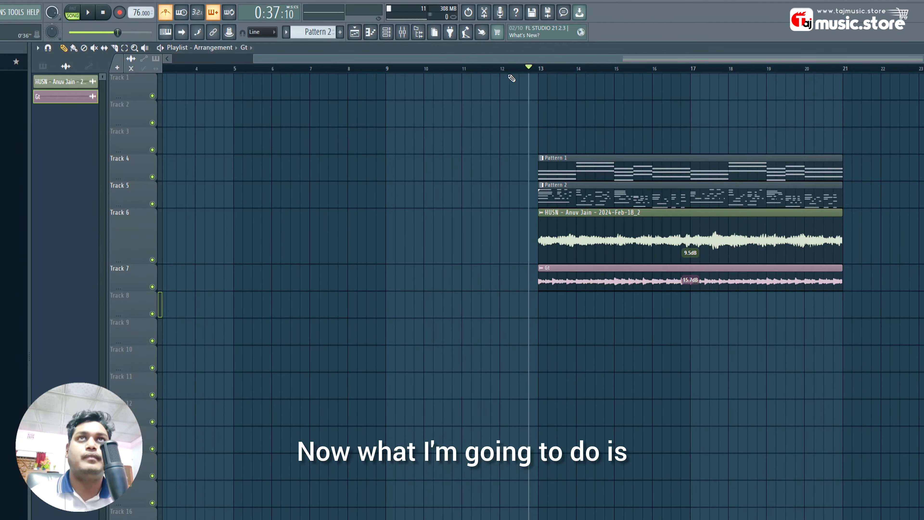
click(520, 68)
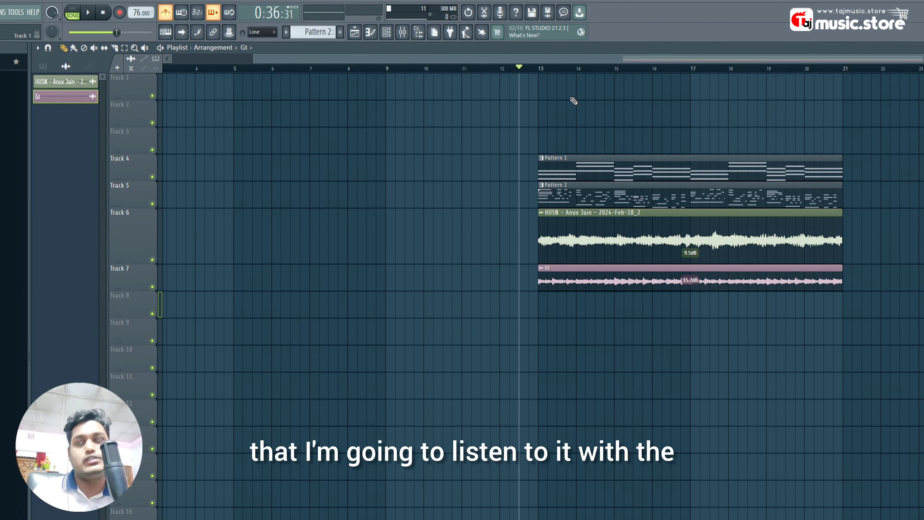
click(529, 68)
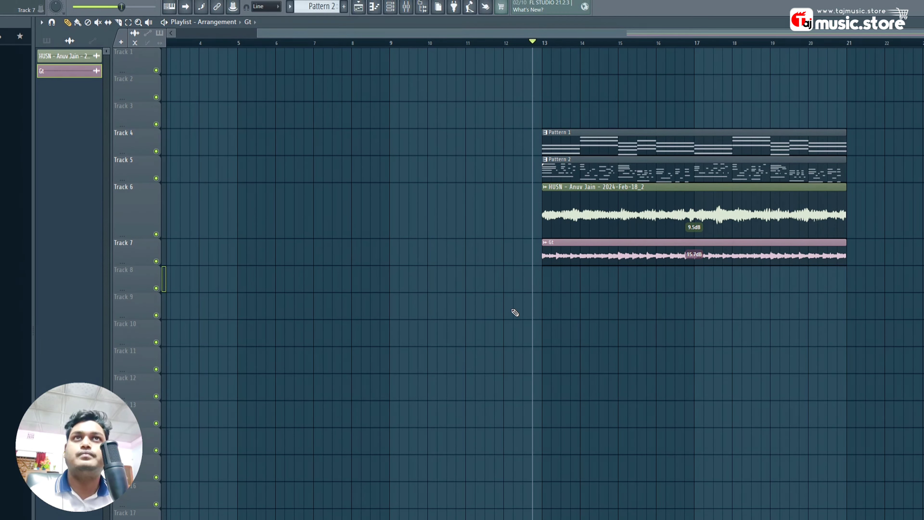
key(space)
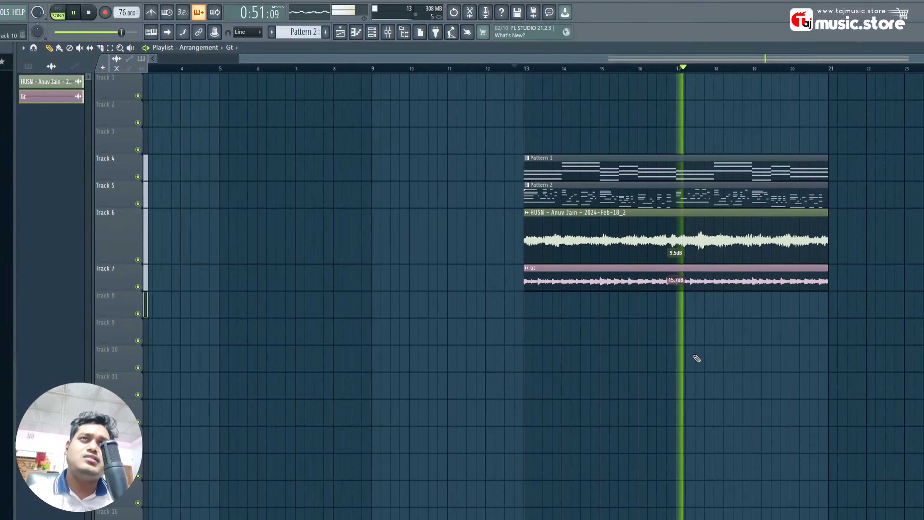
drag(678, 288, 676, 296)
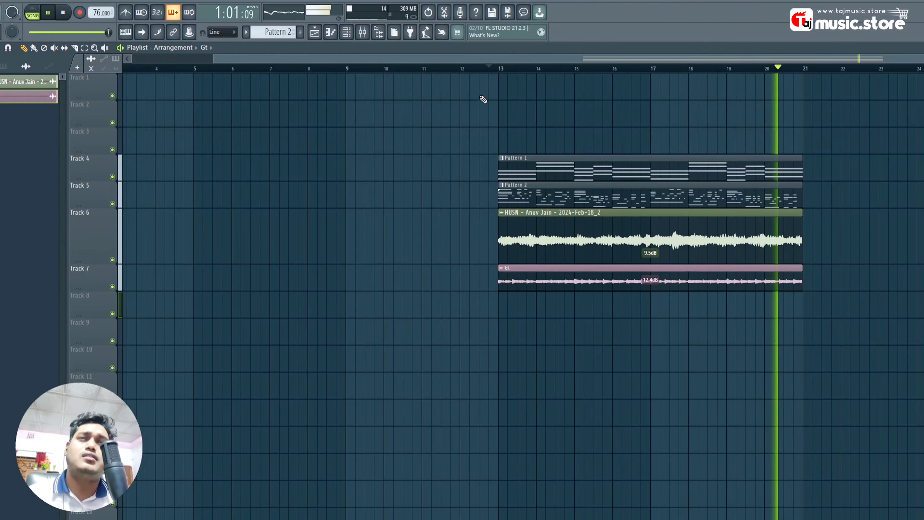
key(space)
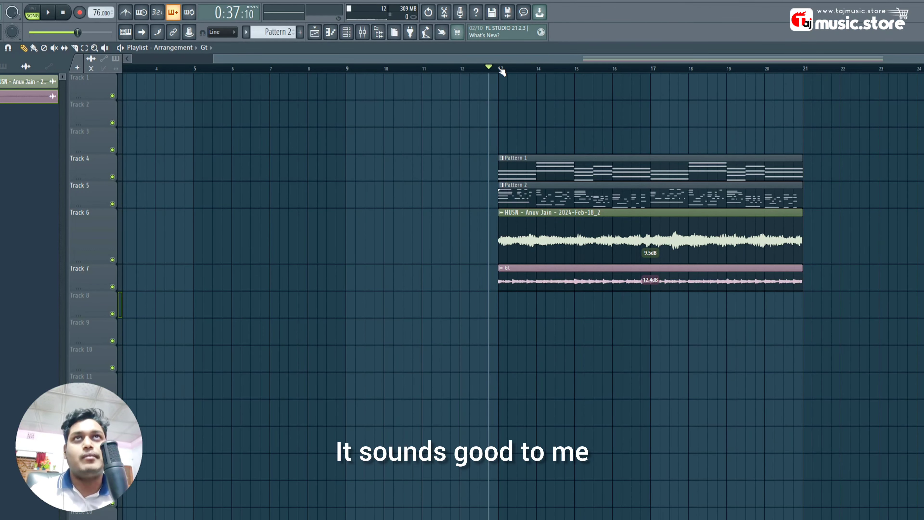
- Duplicate all four clips on Tracks 4 to 7 three times so the arrangement runs from bar 13 to bar 45, and clear the selection
scroll(502, 71, left, 2)
drag(618, 128, 121, 465)
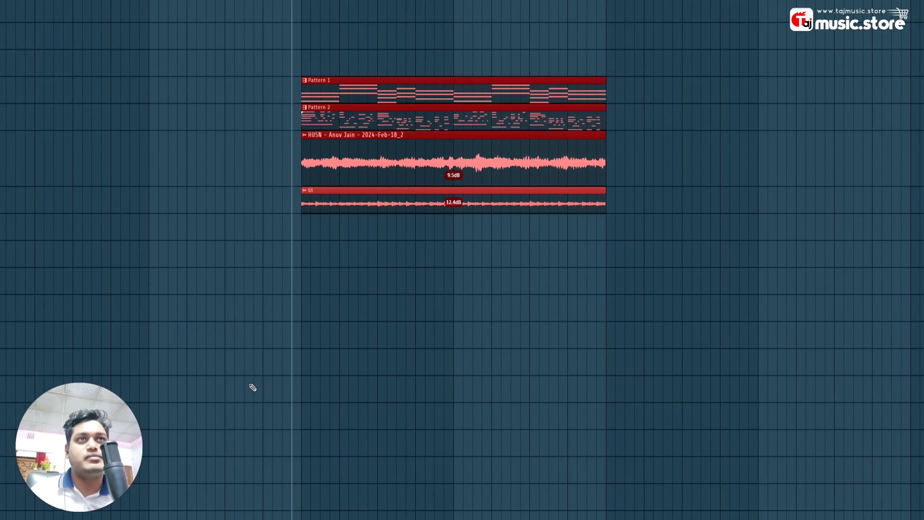
key(ctrl+b)
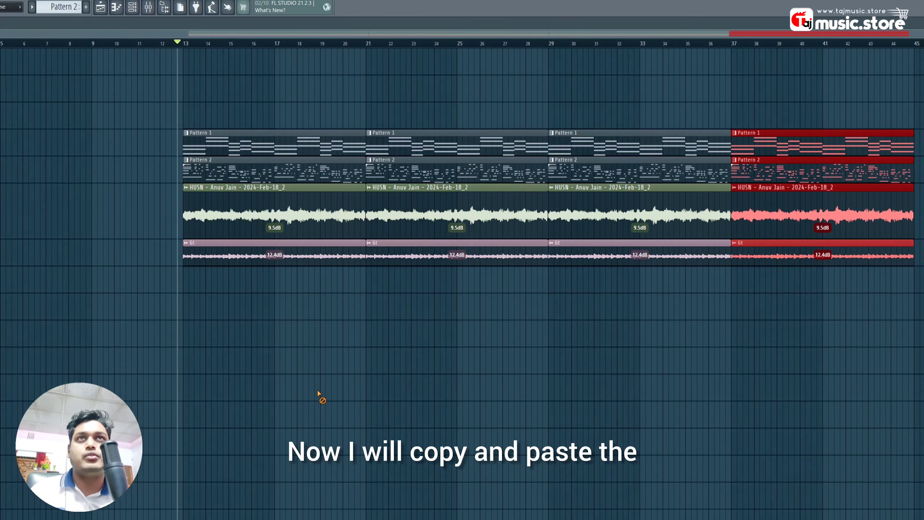
ctrl+click(272, 381)
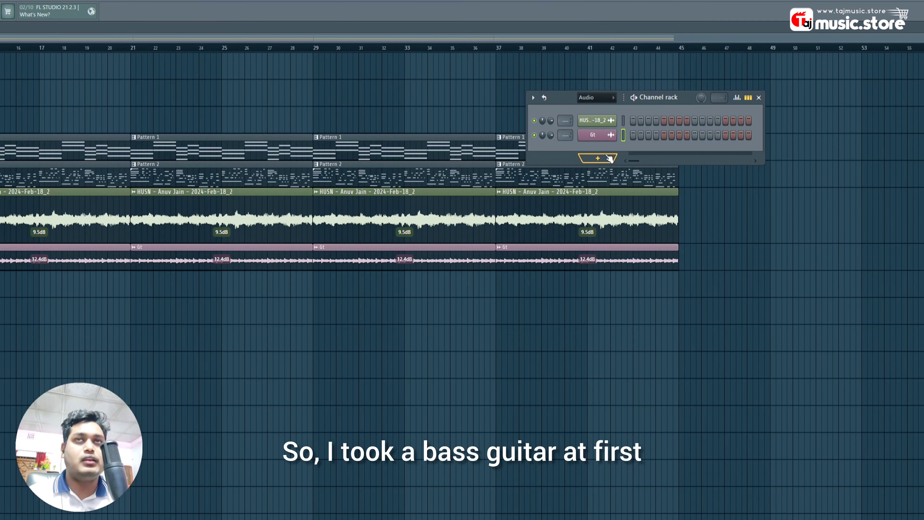
- Add an Ample Bass P instrument channel and audition a note on its fretboard
click(610, 158)
click(641, 2)
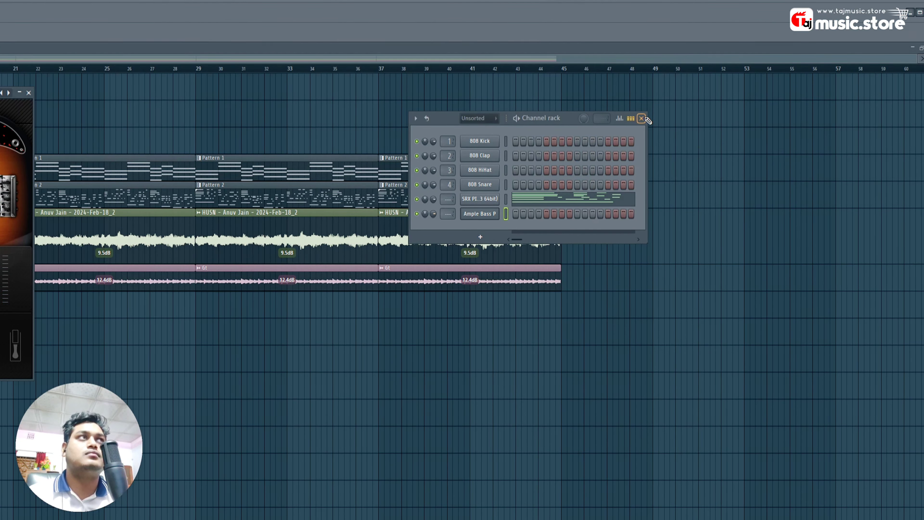
click(642, 118)
drag(231, 92, 526, 161)
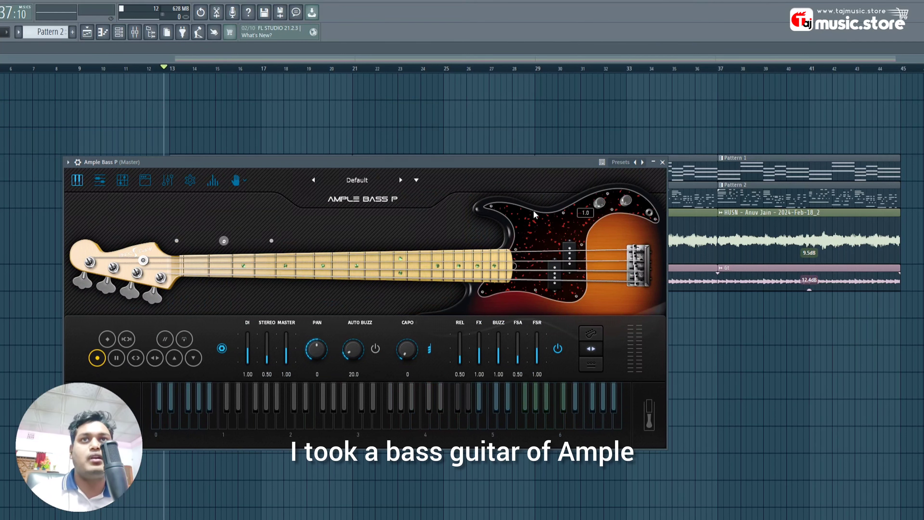
click(357, 265)
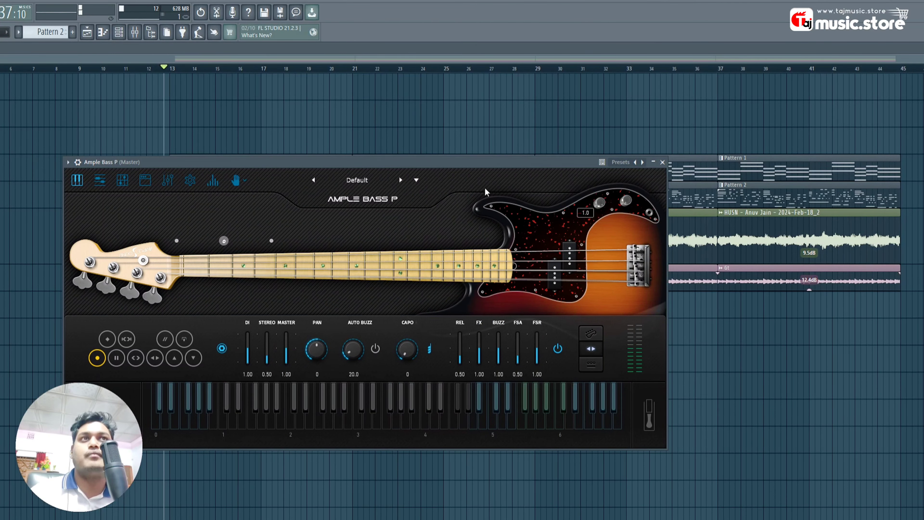
click(646, 162)
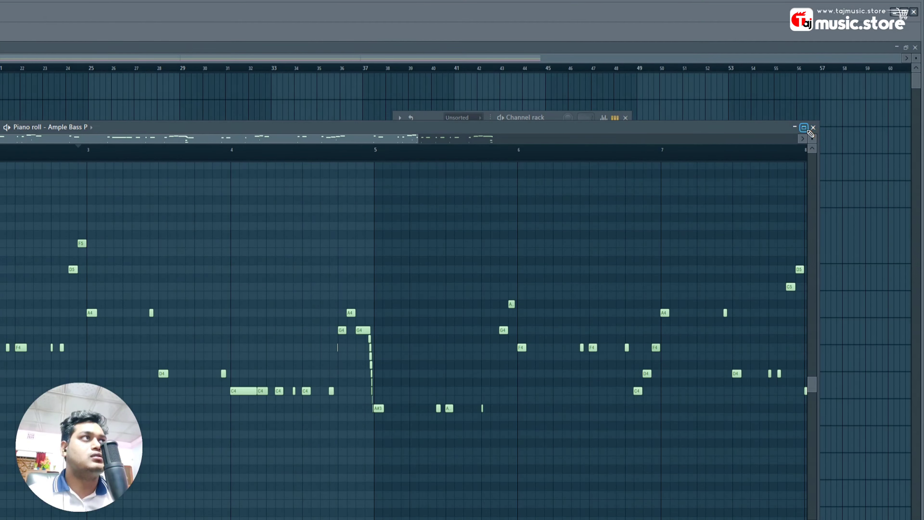
- Enlarge the Ample Bass P piano roll to examine the bass line's notes
click(806, 130)
scroll(132, 78, down, 3)
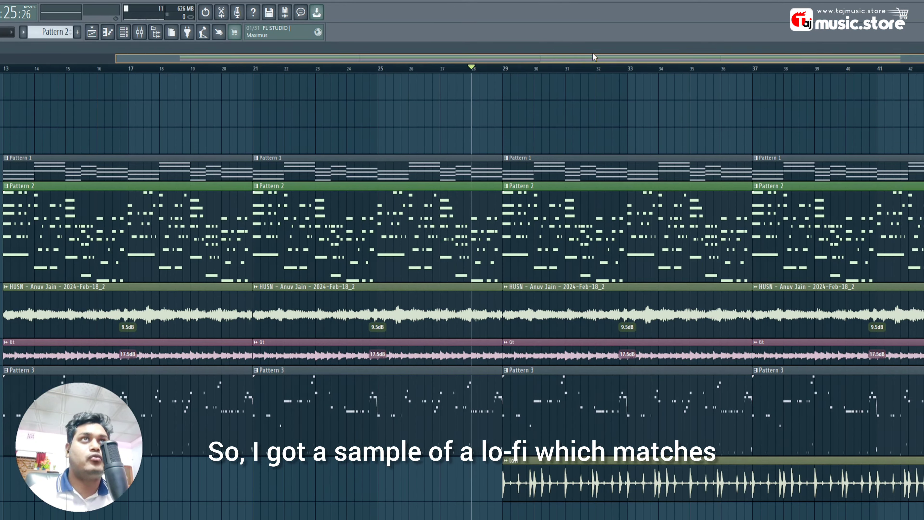
- Play the arrangement from about bar 28 to hear the lofi clip together with the piano, ambience, Gt and bass layers
scroll(604, 313, right, 3)
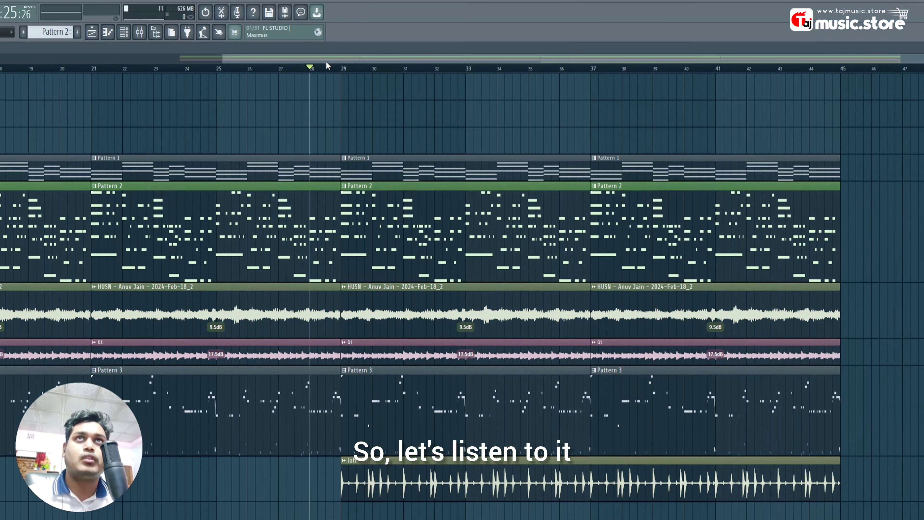
key(space)
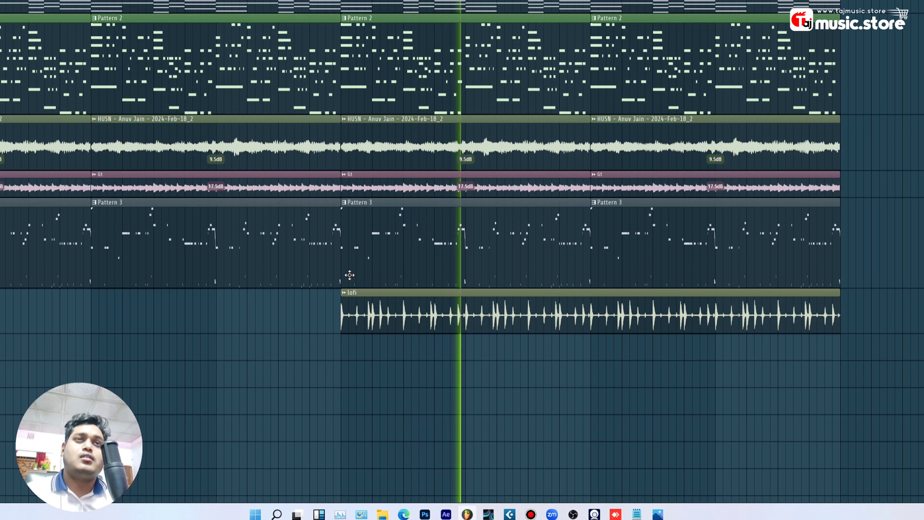
key(space)
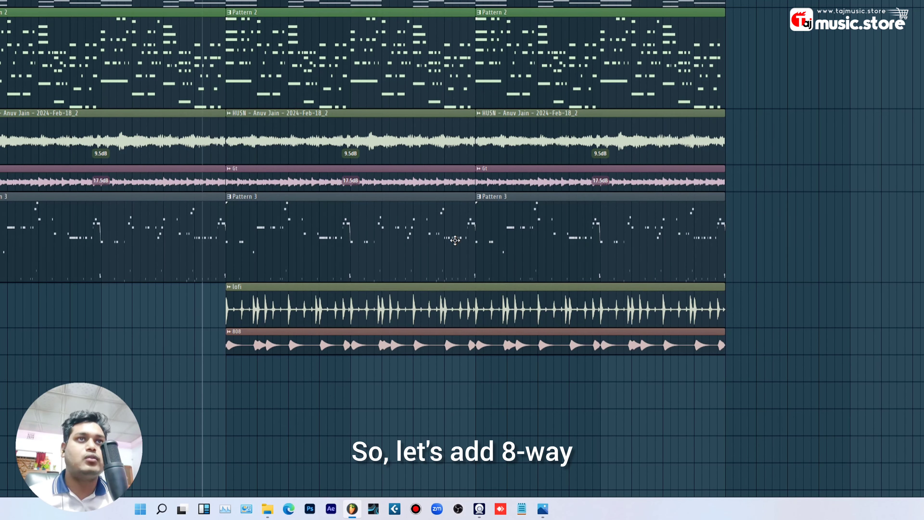
- Delete the last two Pattern 3 clips above the lofi and 808 clips and play from just before bar 29
right_click(454, 240)
right_click(654, 234)
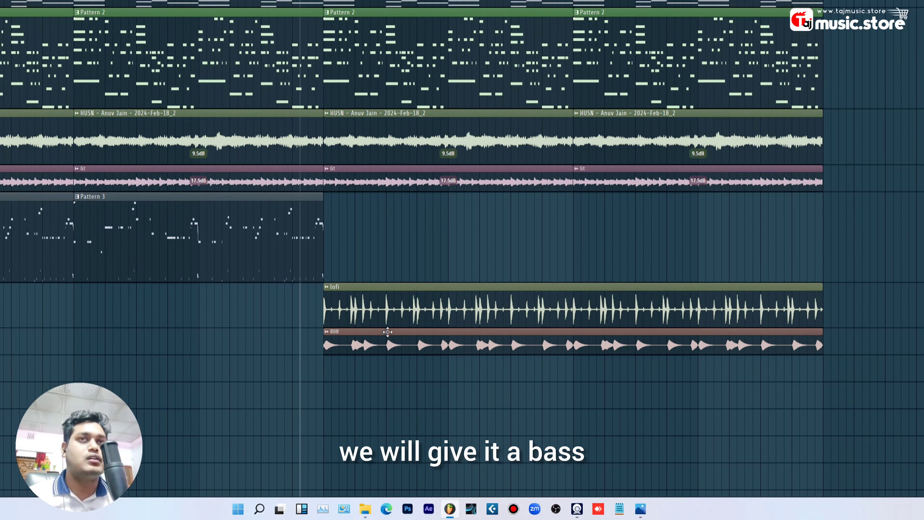
key(space)
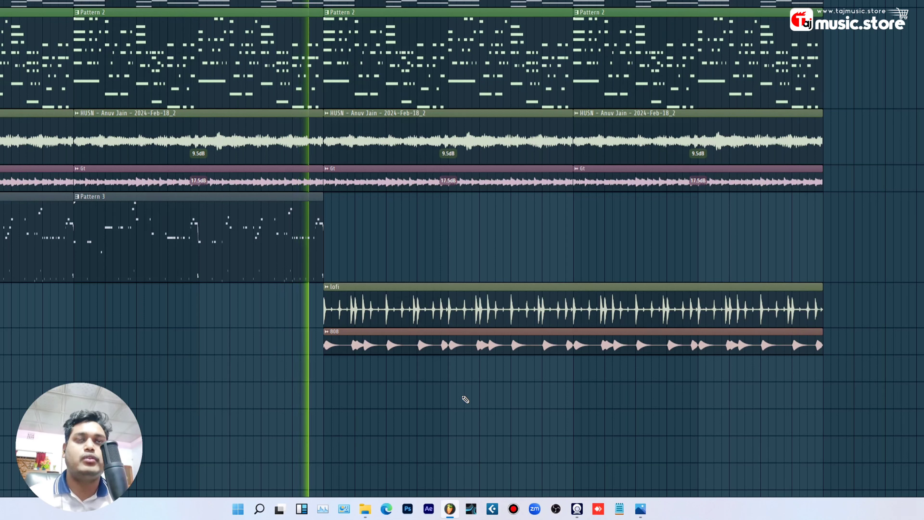